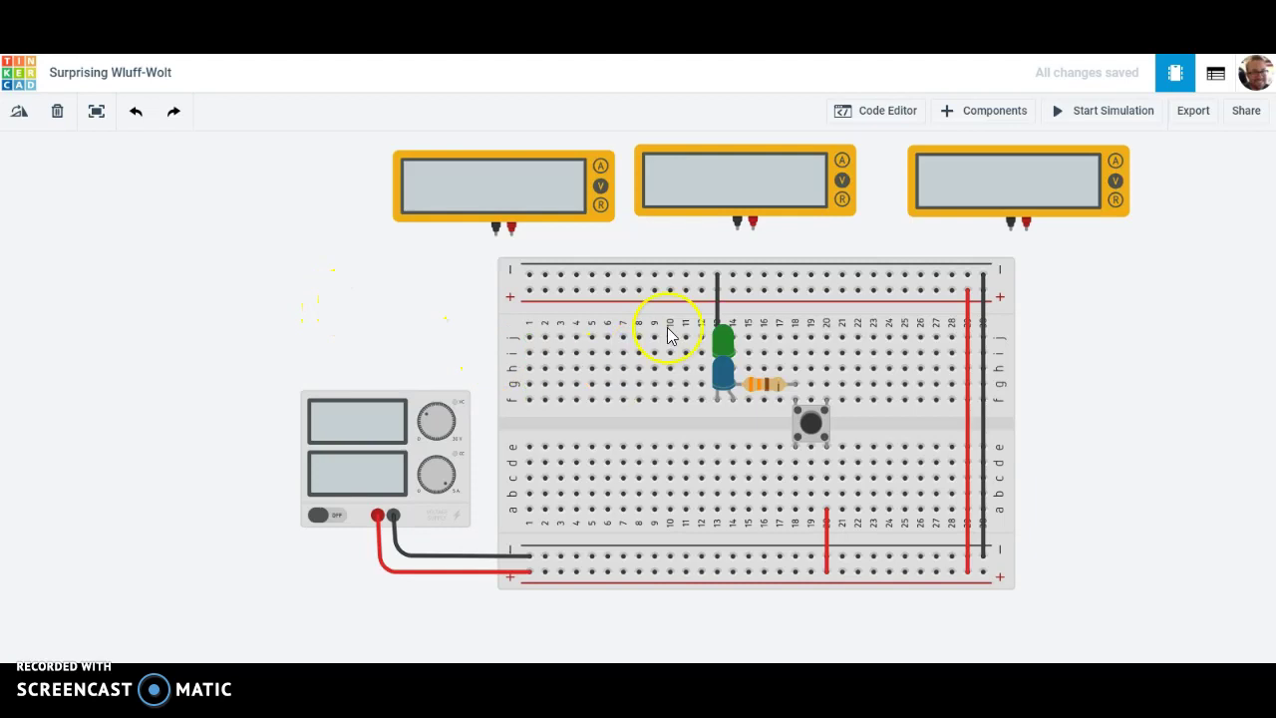
# Delete the black wire just drawn from the top rail and select the left multimeter.
pyautogui.click(716, 312)
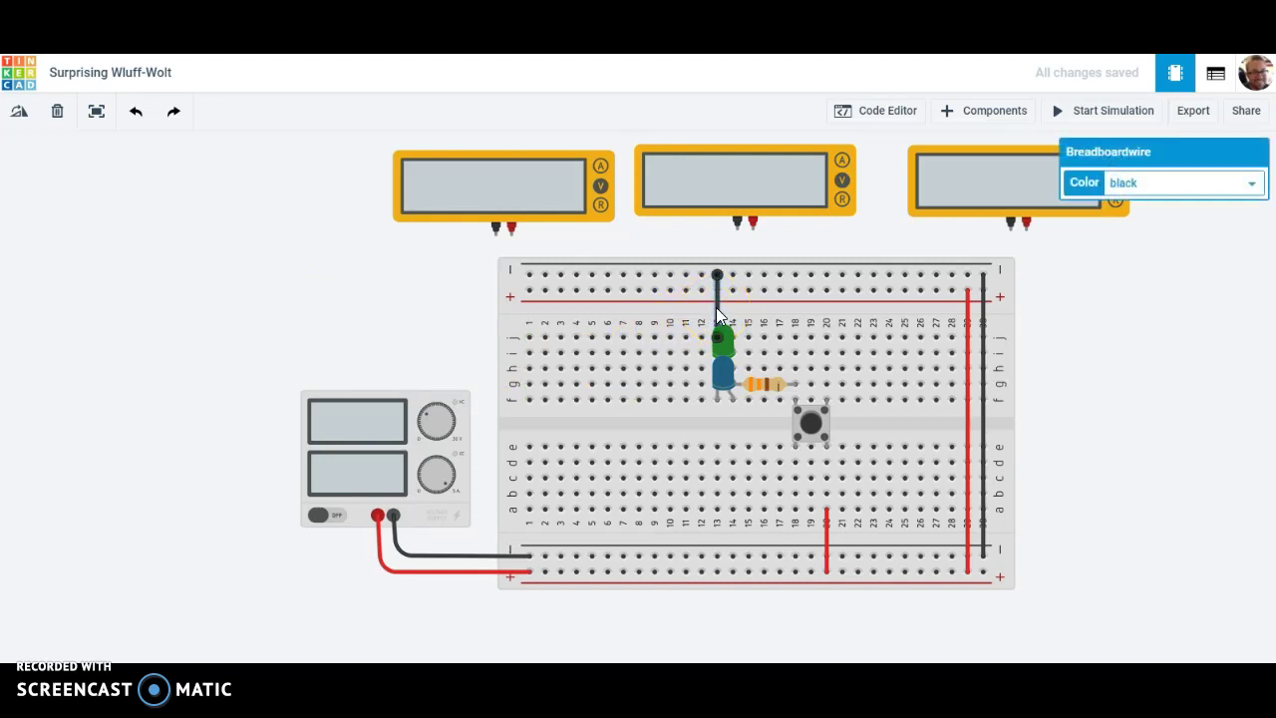
pyautogui.press('Delete')
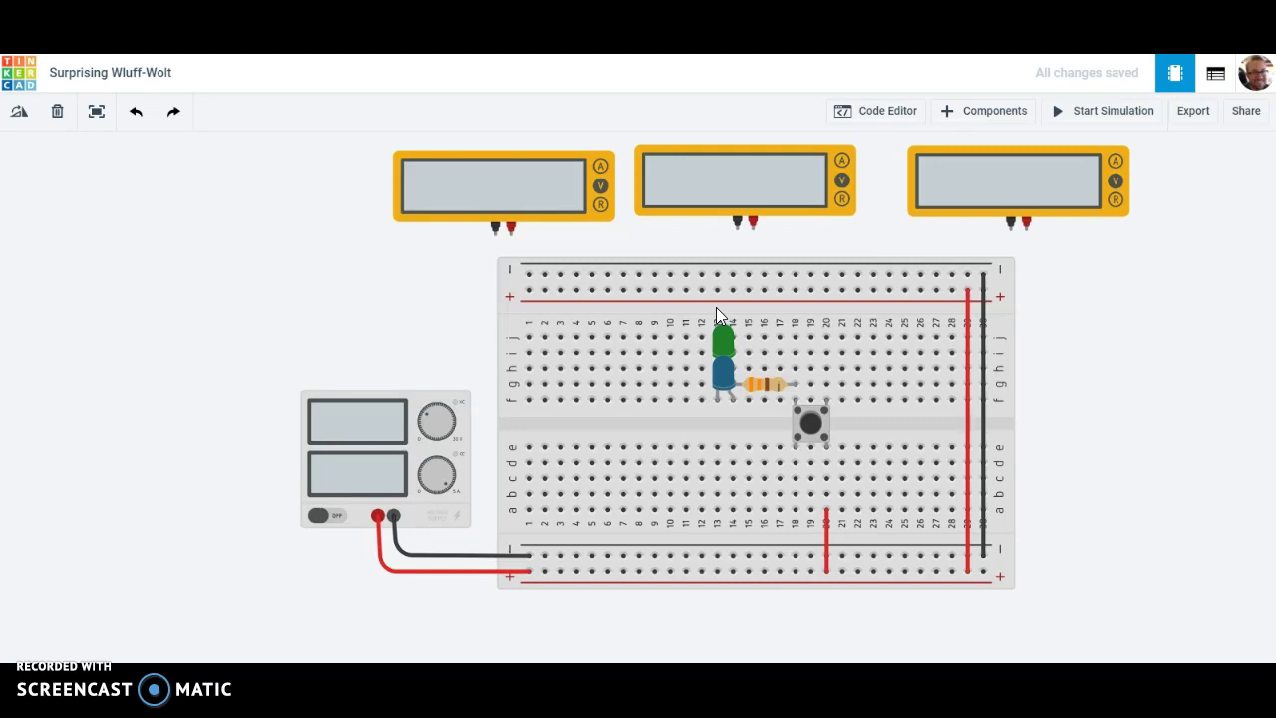
pyautogui.click(476, 211)
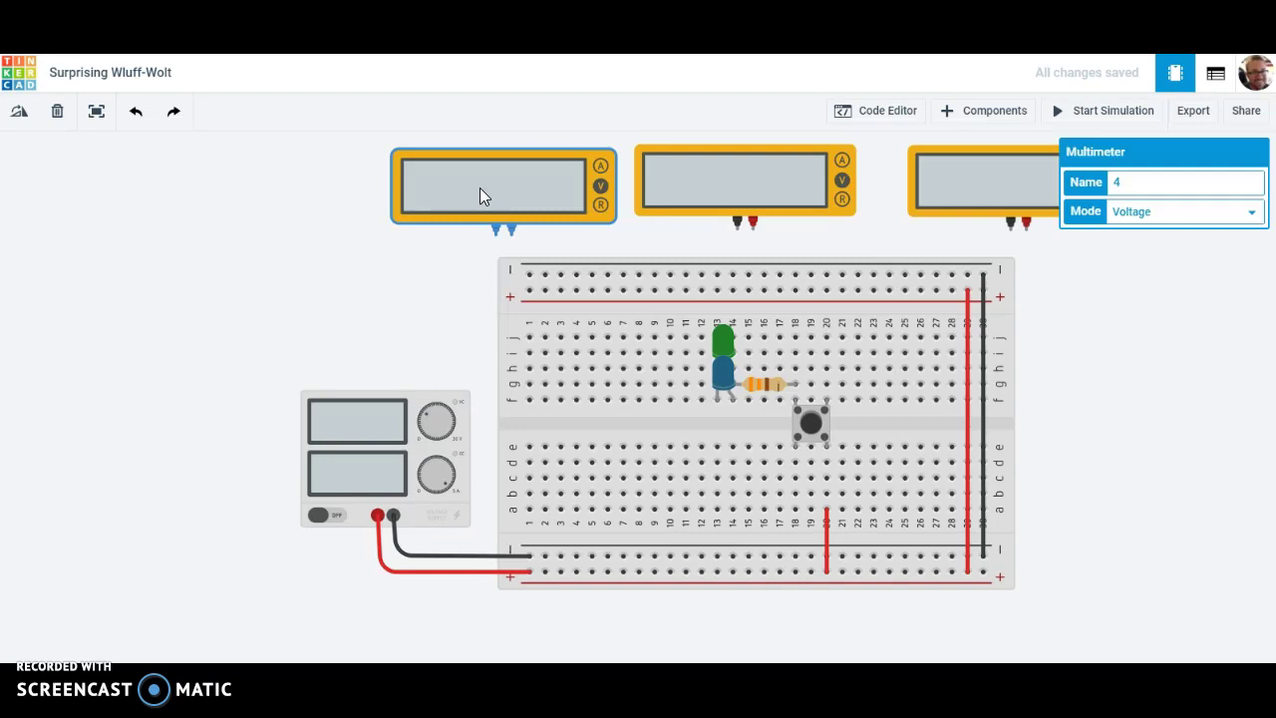
# Set the left, middle and right multimeters each to Amperage mode.
pyautogui.click(598, 187)
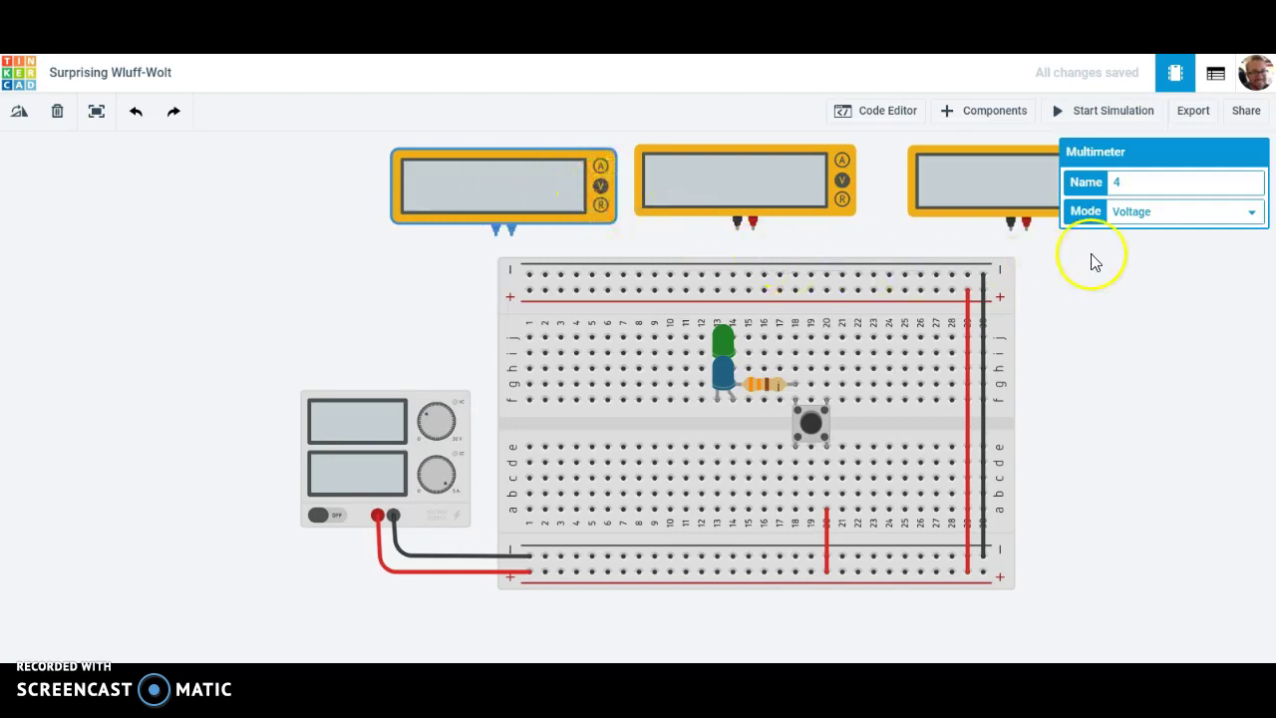
pyautogui.click(1142, 219)
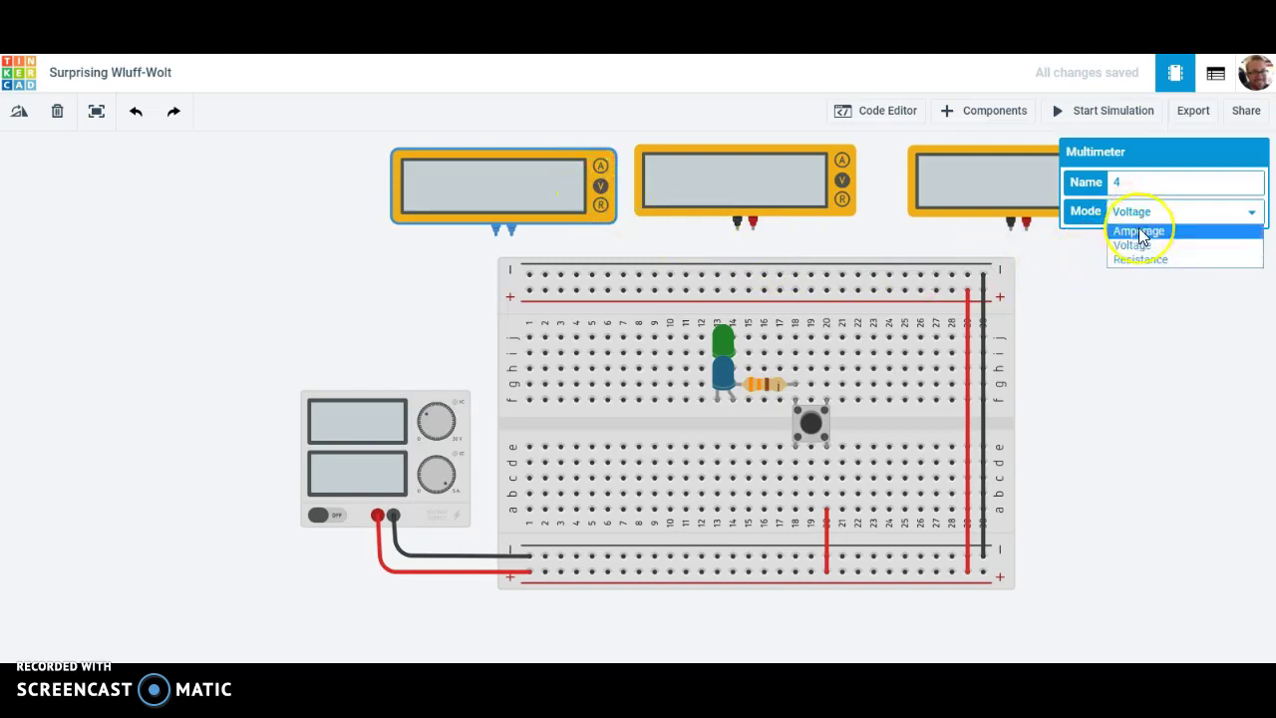
pyautogui.click(1141, 232)
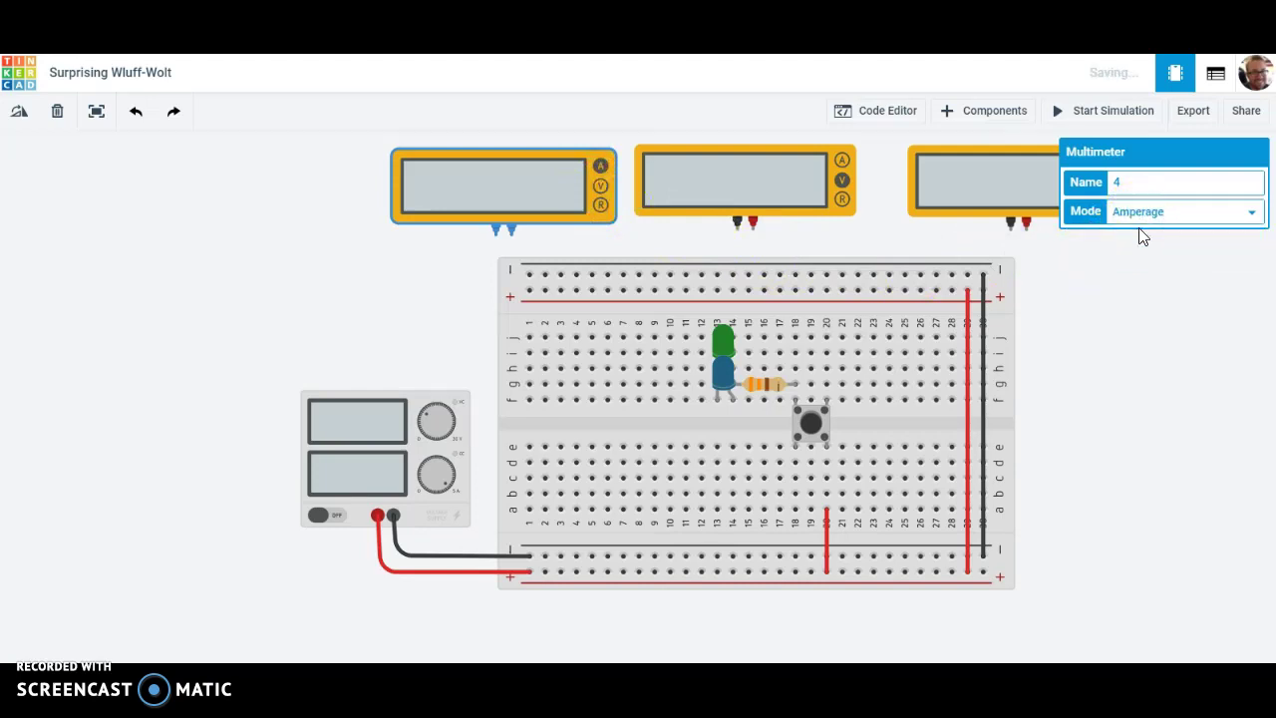
pyautogui.click(832, 168)
pyautogui.click(1125, 212)
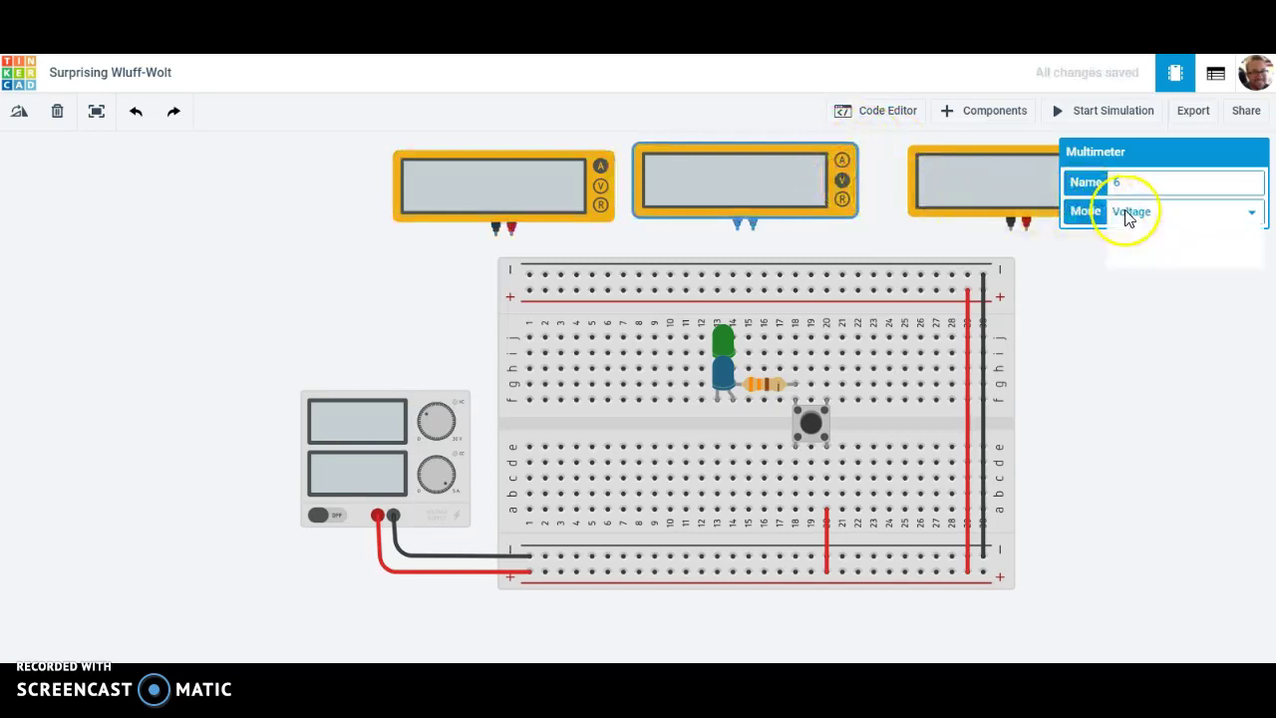
pyautogui.click(1133, 234)
pyautogui.click(983, 206)
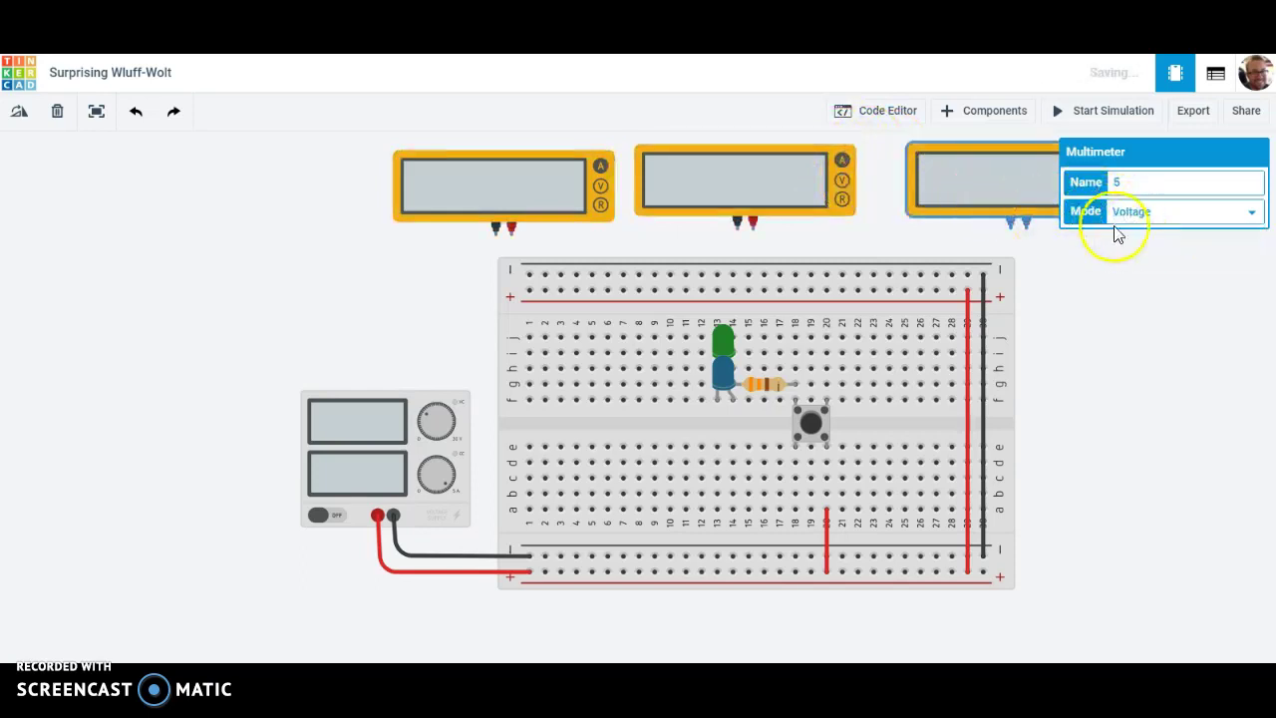
pyautogui.click(1121, 214)
pyautogui.click(1141, 233)
pyautogui.click(1136, 322)
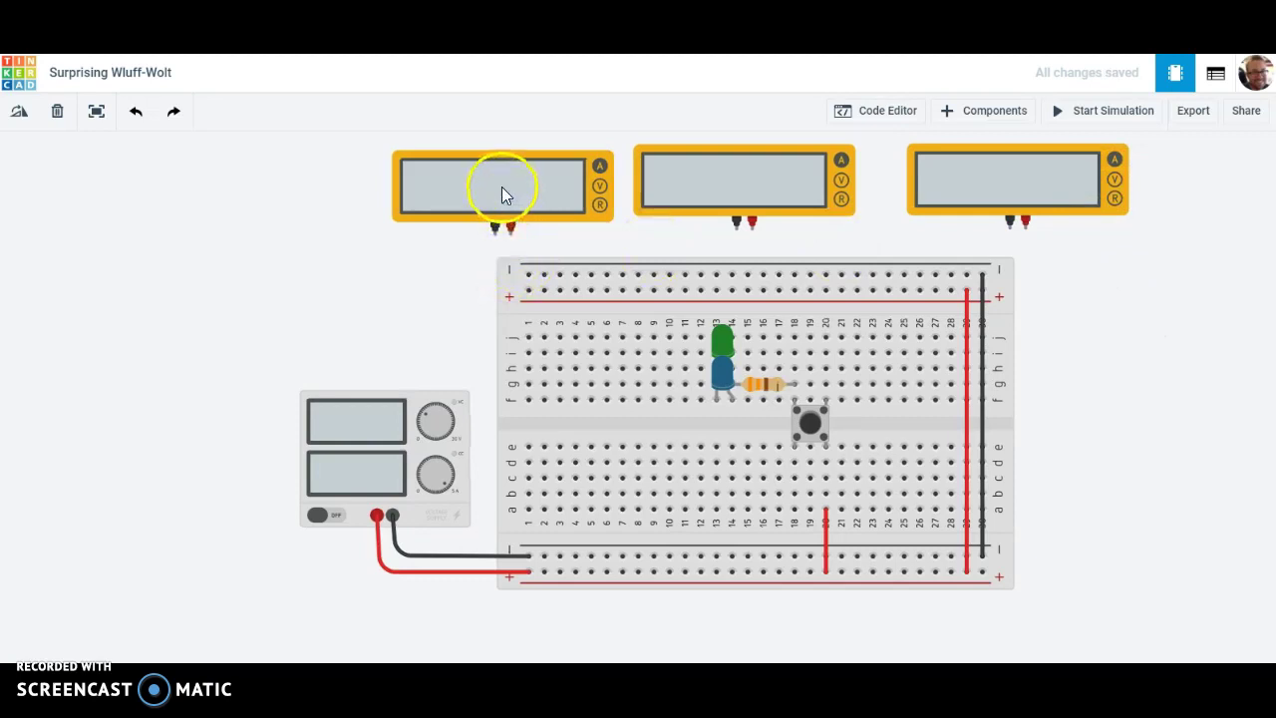
# Move the blue LED off the breadboard to the left, with the green LED above it.
pyautogui.click(722, 374)
pyautogui.moveTo(721, 373); pyautogui.dragTo(349, 329)
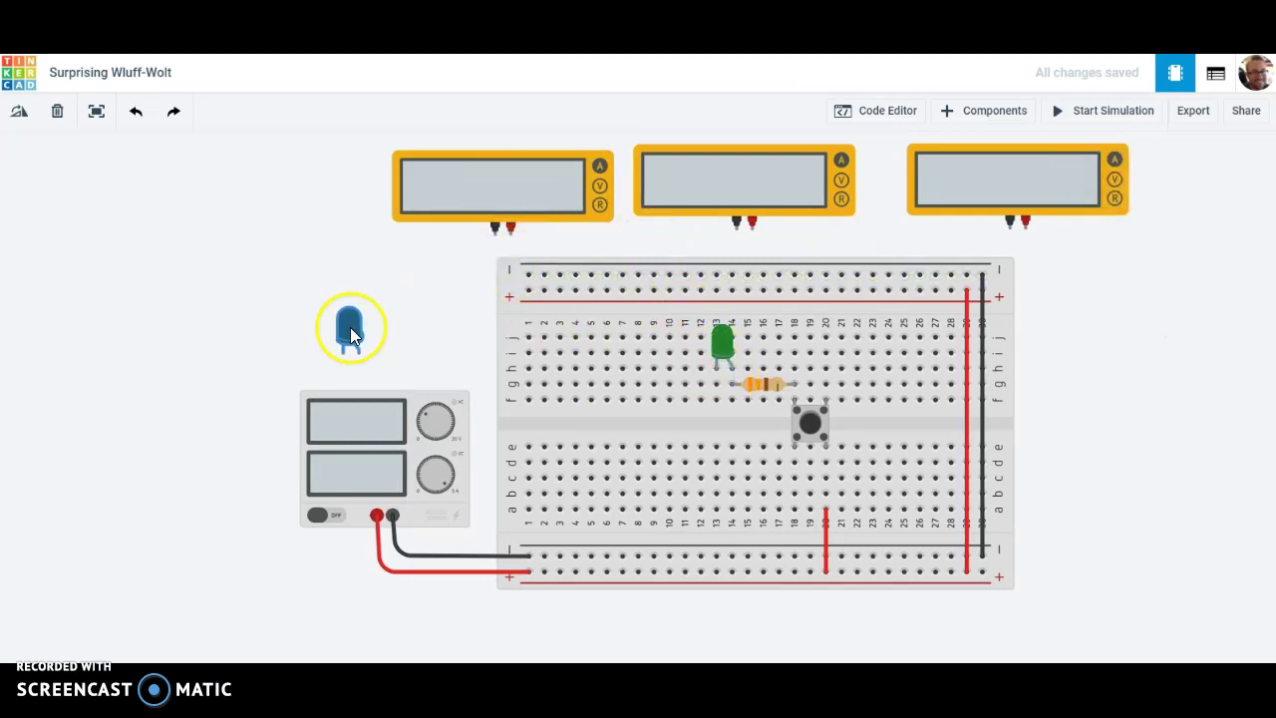
pyautogui.moveTo(720, 342); pyautogui.dragTo(628, 334)
pyautogui.moveTo(500, 295); pyautogui.dragTo(350, 268)
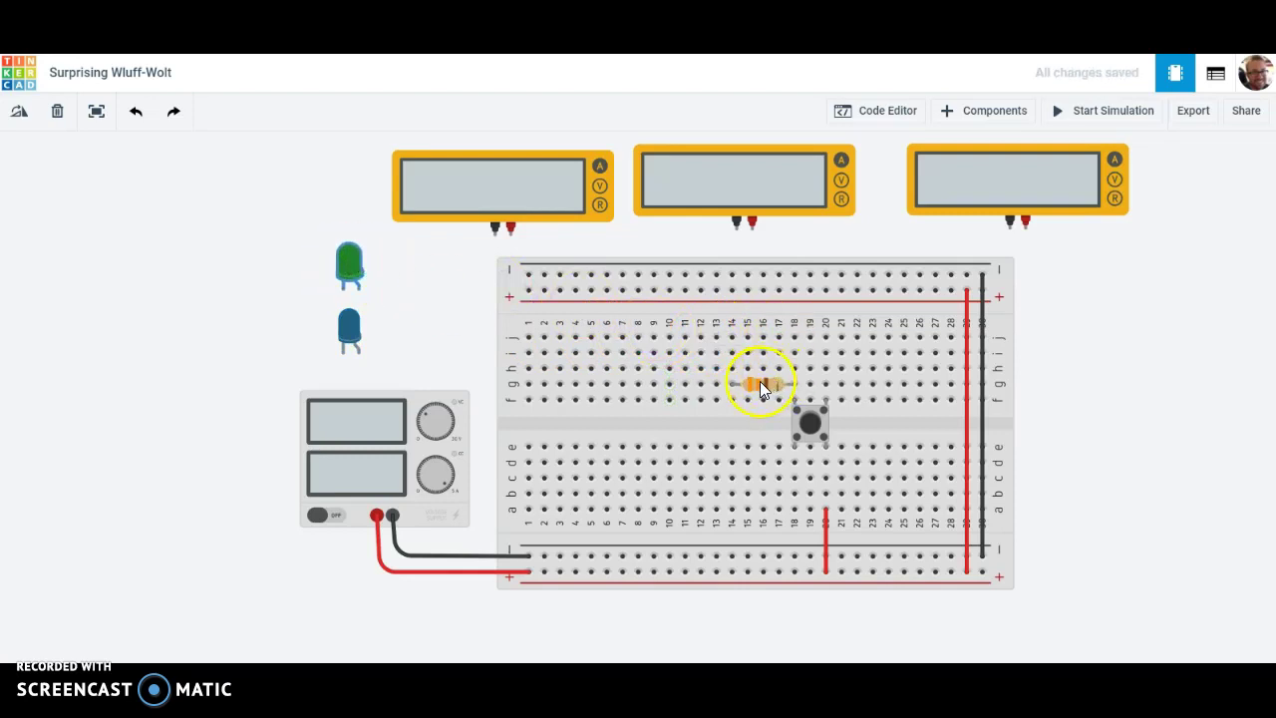
# Stretch the resistor's right lead over to column 18.
pyautogui.moveTo(758, 394)
pyautogui.mouseDown()
pyautogui.moveTo(726, 383)
pyautogui.moveTo(748, 391)
pyautogui.mouseUp()
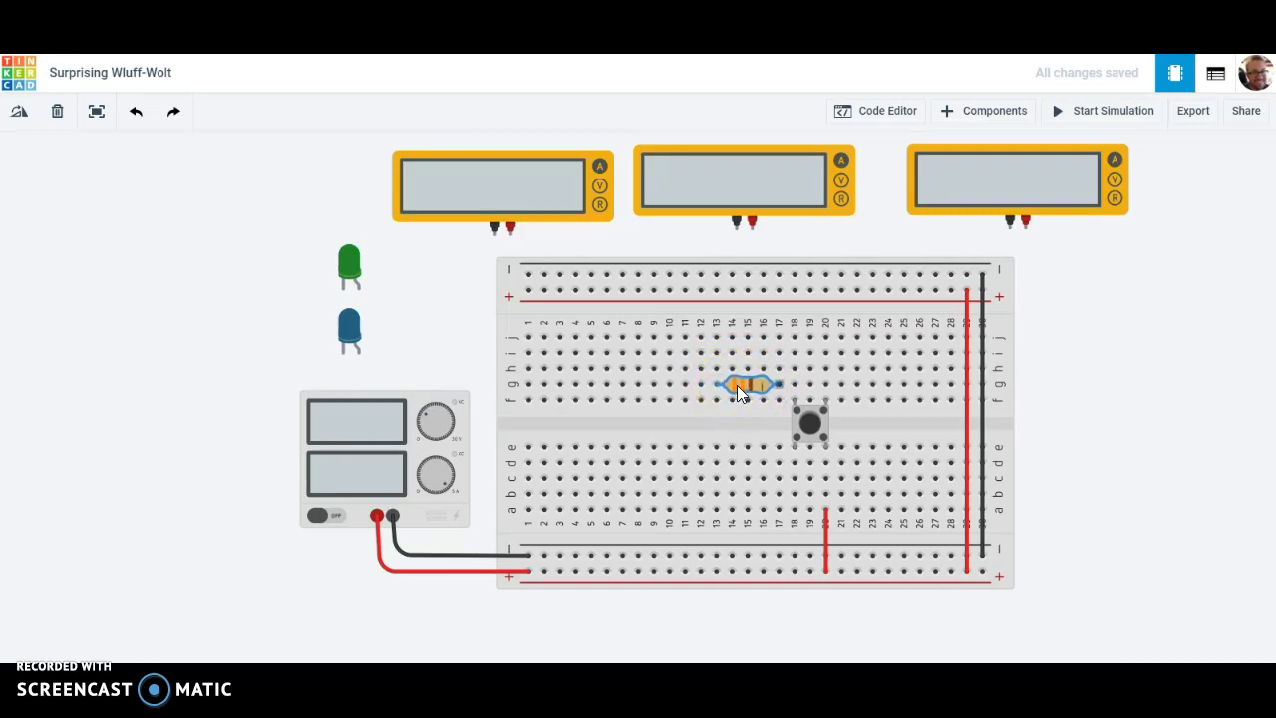
pyautogui.click(999, 429)
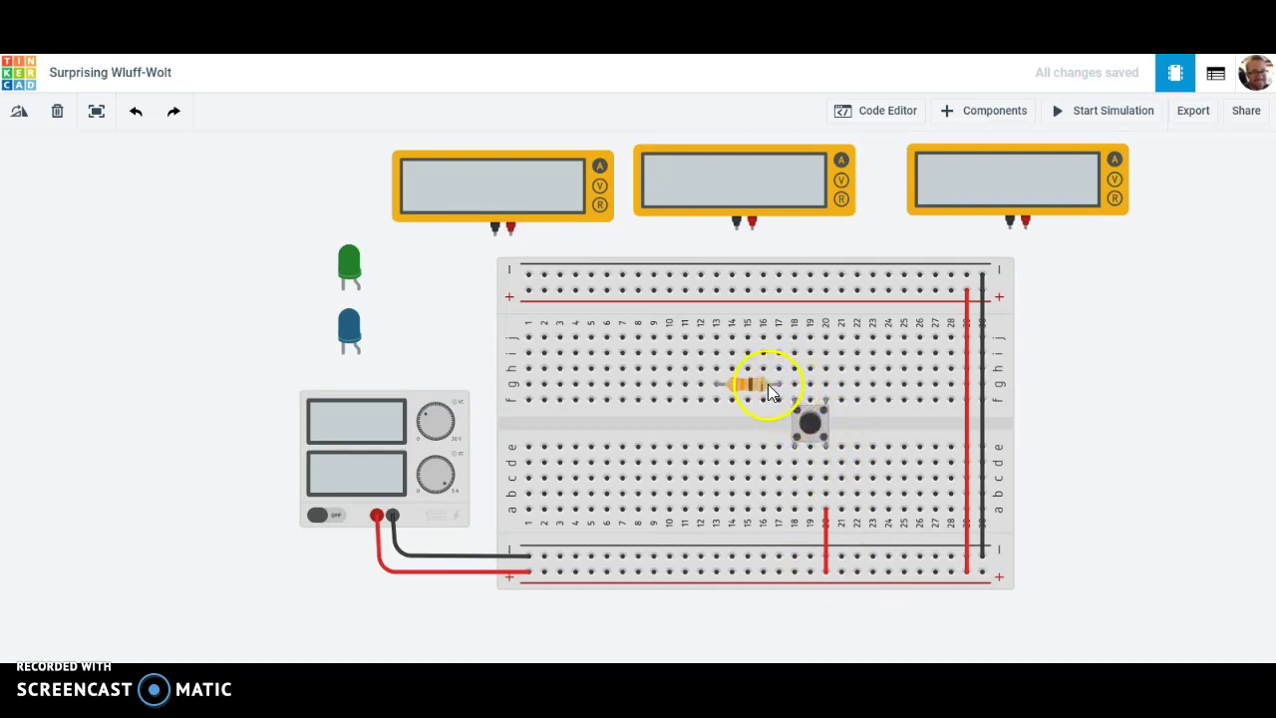
pyautogui.click(775, 391)
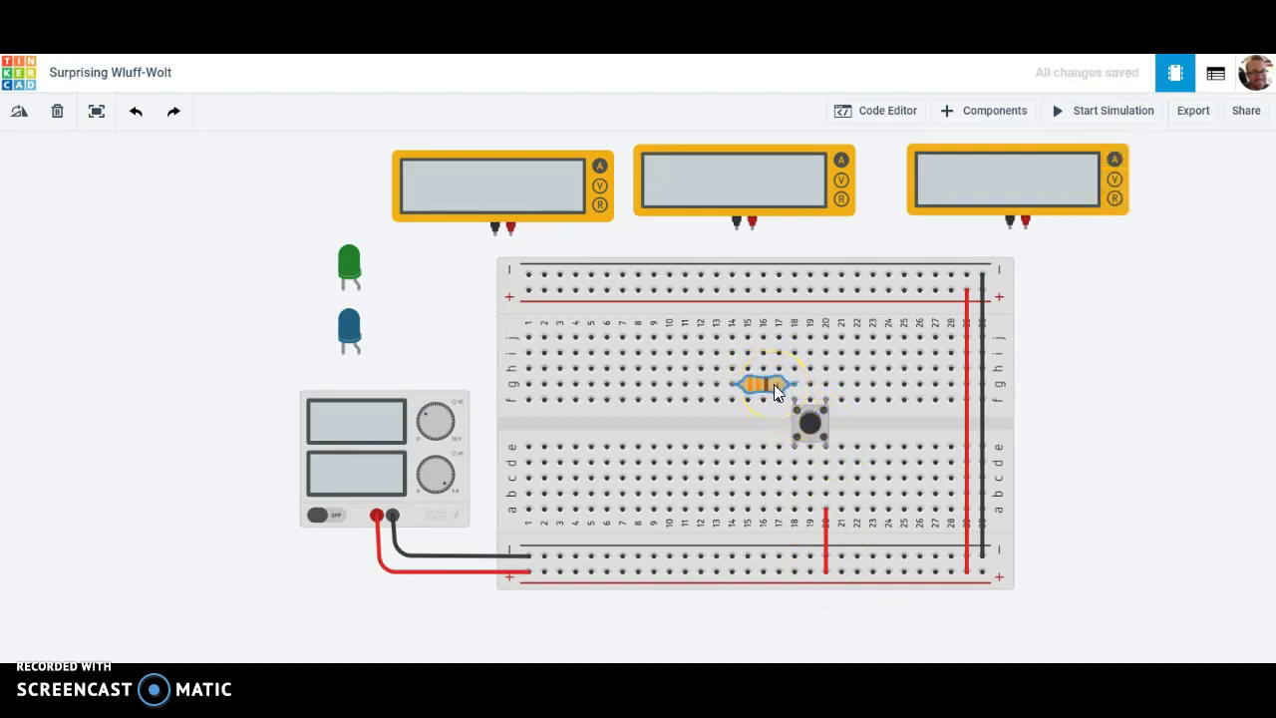
pyautogui.moveTo(776, 391)
pyautogui.mouseDown()
pyautogui.moveTo(759, 390)
pyautogui.moveTo(794, 389)
pyautogui.mouseUp()
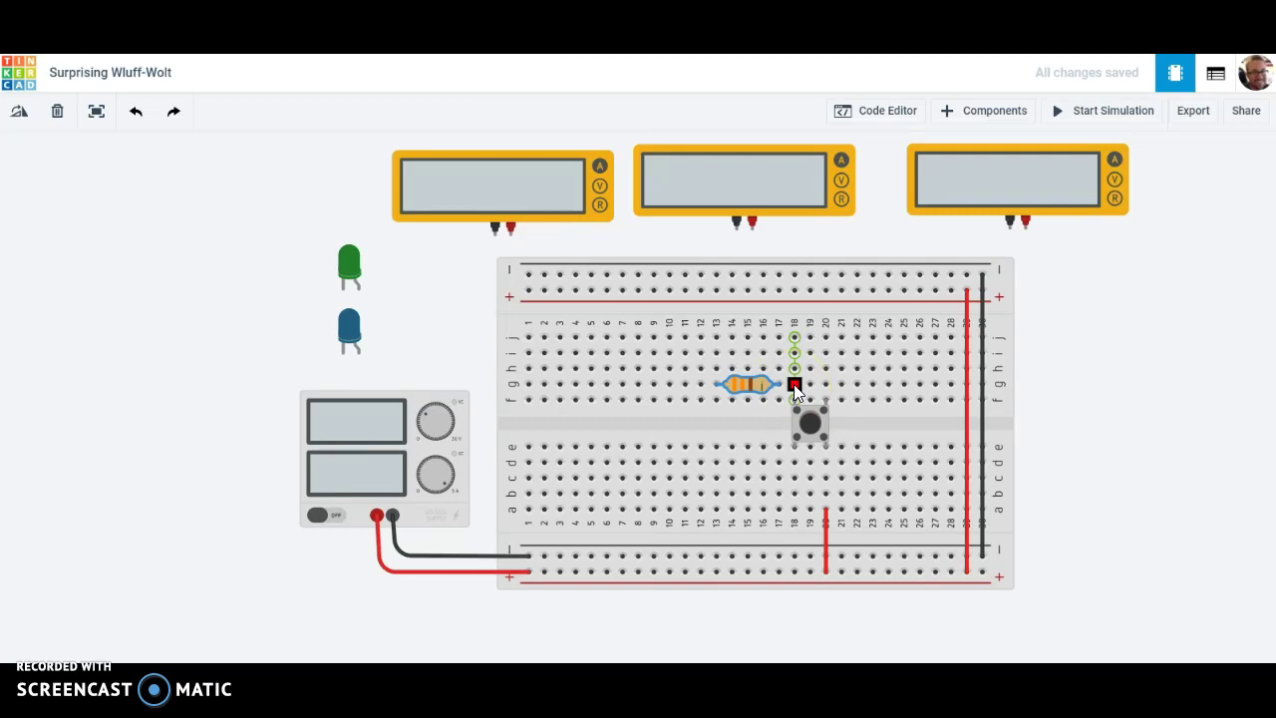
# Seat multimeter 5 on the breadboard's top rows with both probes in row j.
pyautogui.click(1077, 305)
pyautogui.moveTo(1119, 325); pyautogui.dragTo(1046, 256)
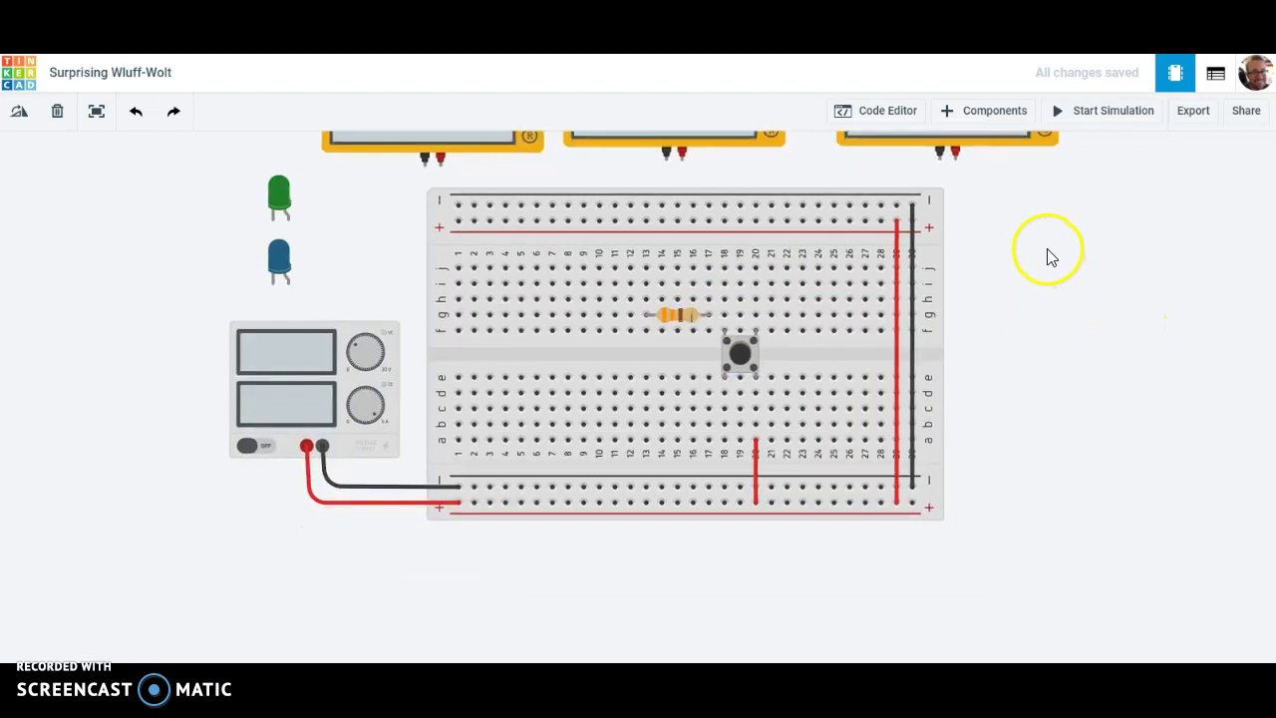
pyautogui.moveTo(1030, 312); pyautogui.dragTo(1076, 384)
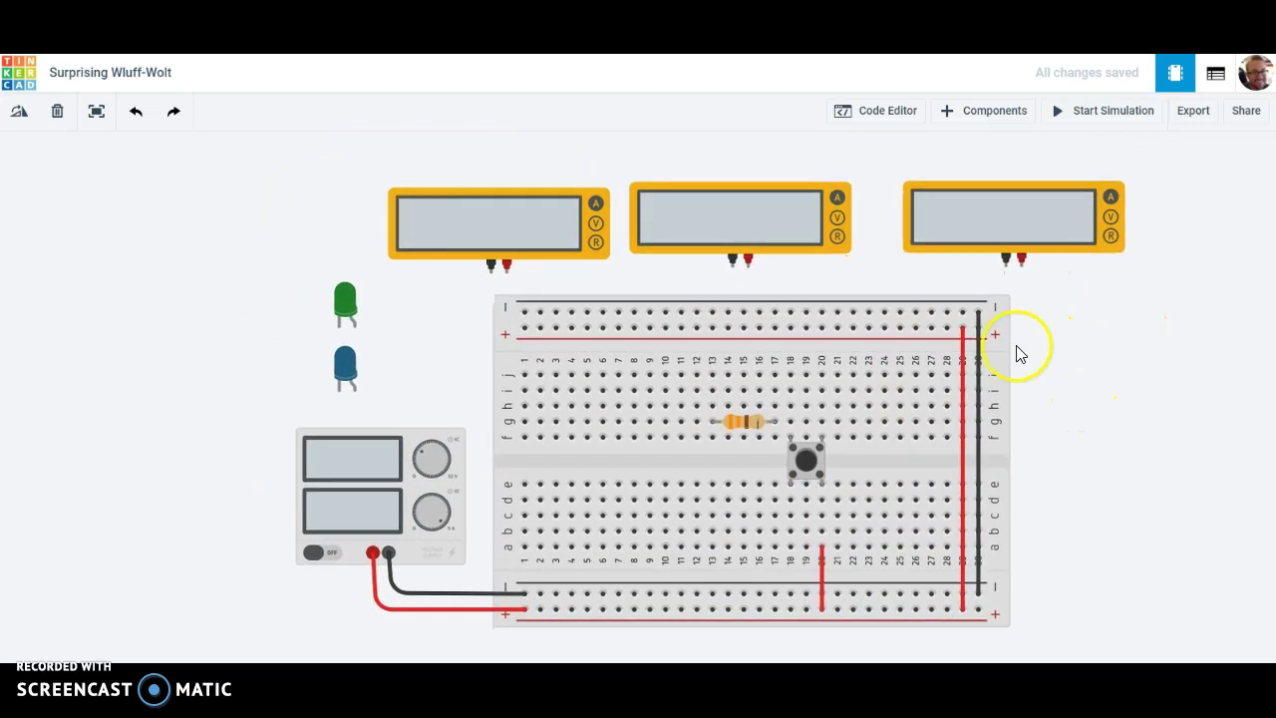
pyautogui.moveTo(984, 232); pyautogui.dragTo(848, 359)
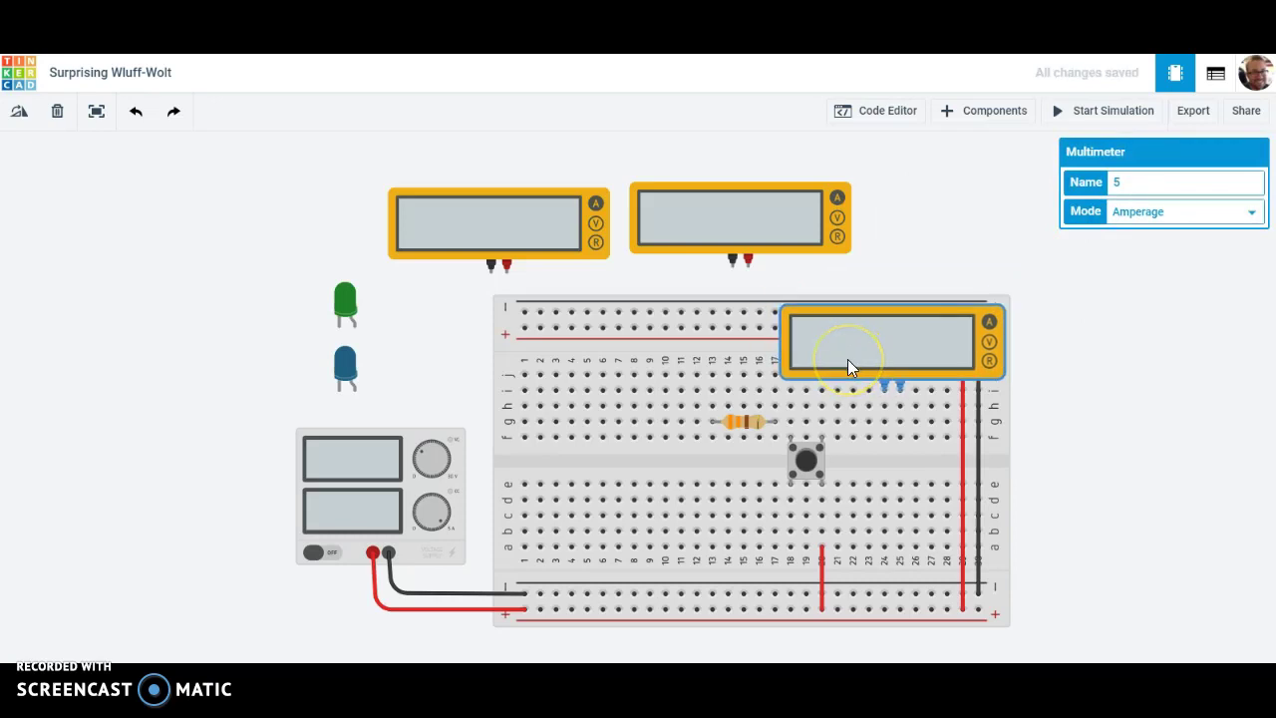
pyautogui.scroll(-2, 847, 359)
pyautogui.scroll(5, 847, 358)
pyautogui.click(891, 364)
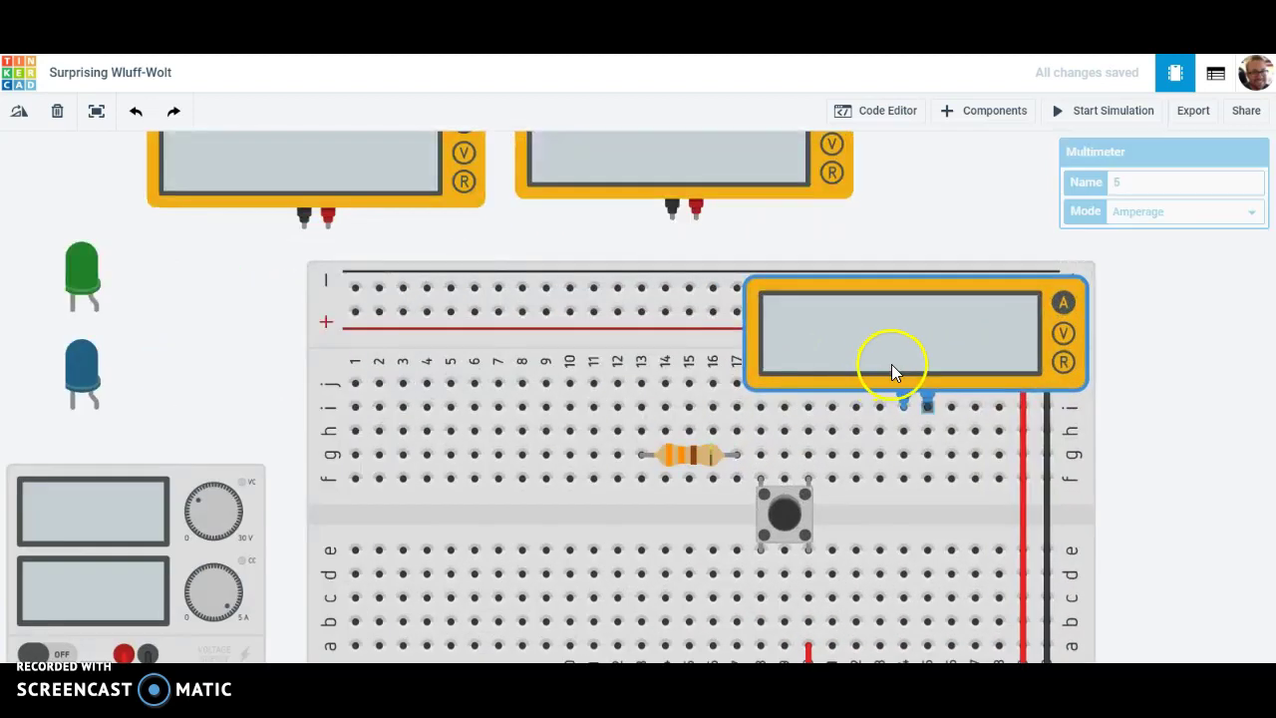
pyautogui.moveTo(882, 359); pyautogui.dragTo(877, 354)
pyautogui.click(1196, 468)
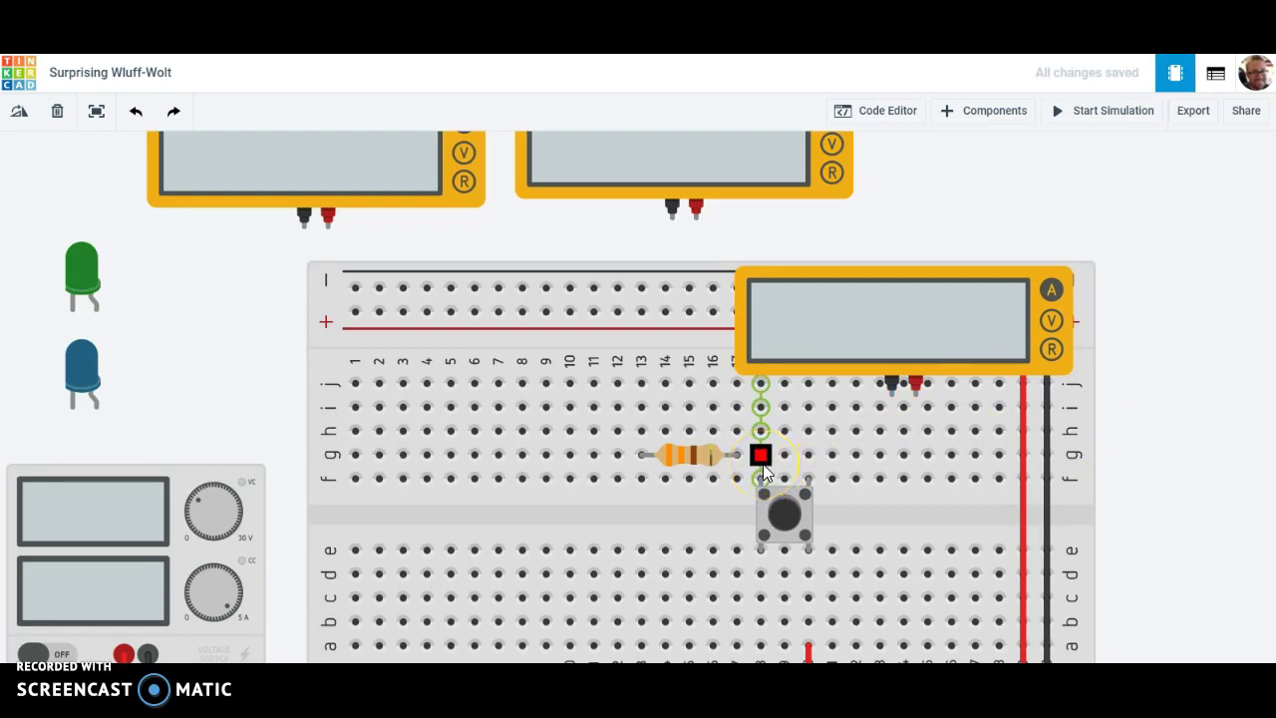
# Wire multimeter 5's red and black probes to rows g and h beside the resistor.
pyautogui.moveTo(763, 464)
pyautogui.mouseDown()
pyautogui.moveTo(923, 412)
pyautogui.moveTo(877, 439)
pyautogui.moveTo(918, 450)
pyautogui.mouseUp()
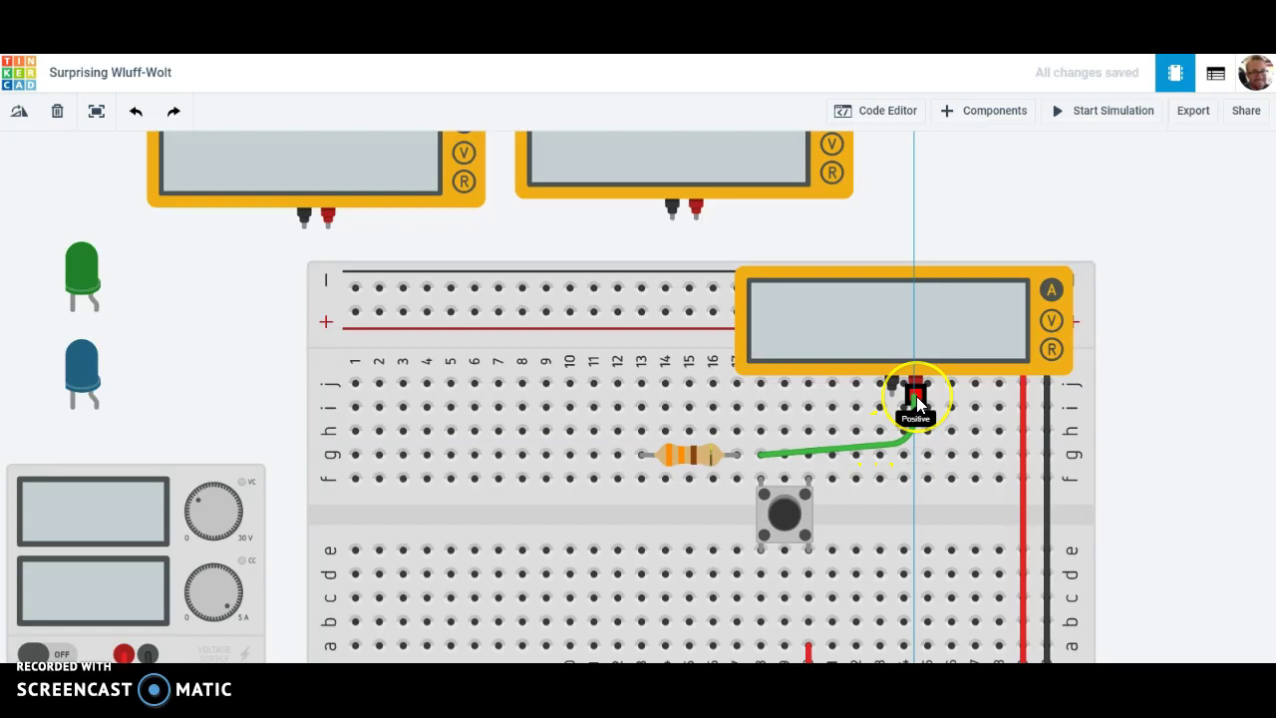
pyautogui.click(916, 396)
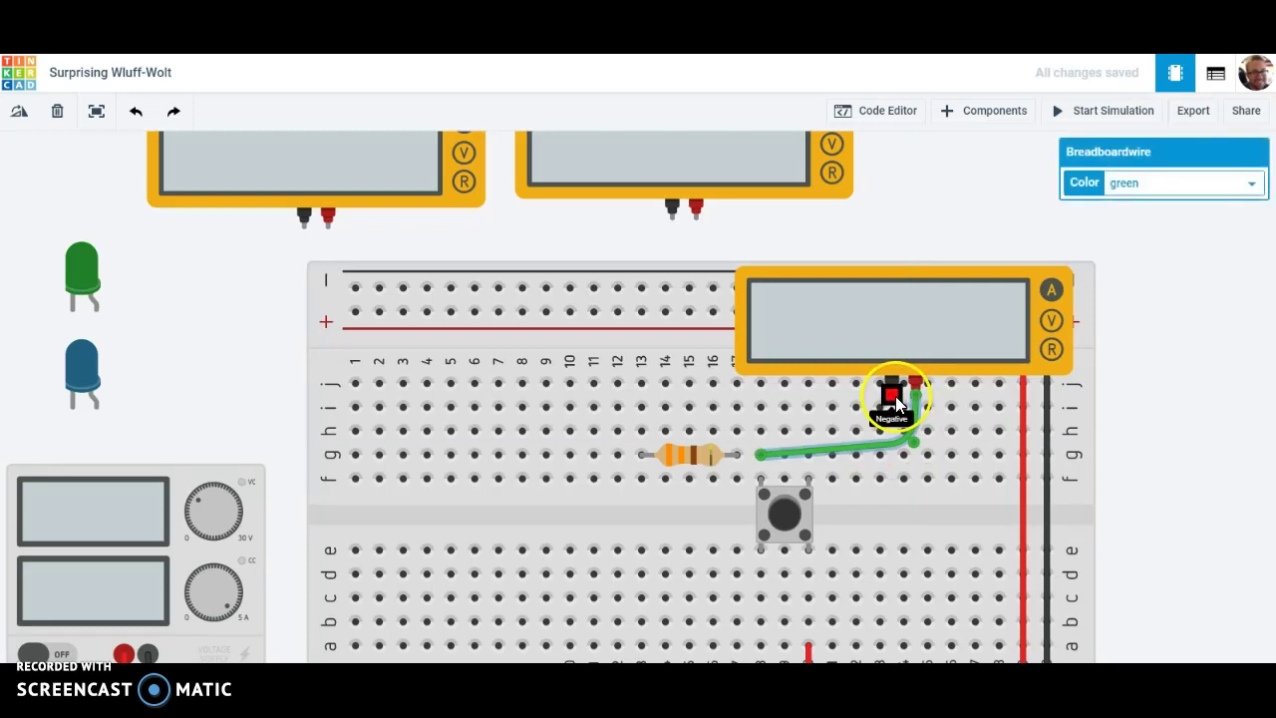
pyautogui.click(894, 395)
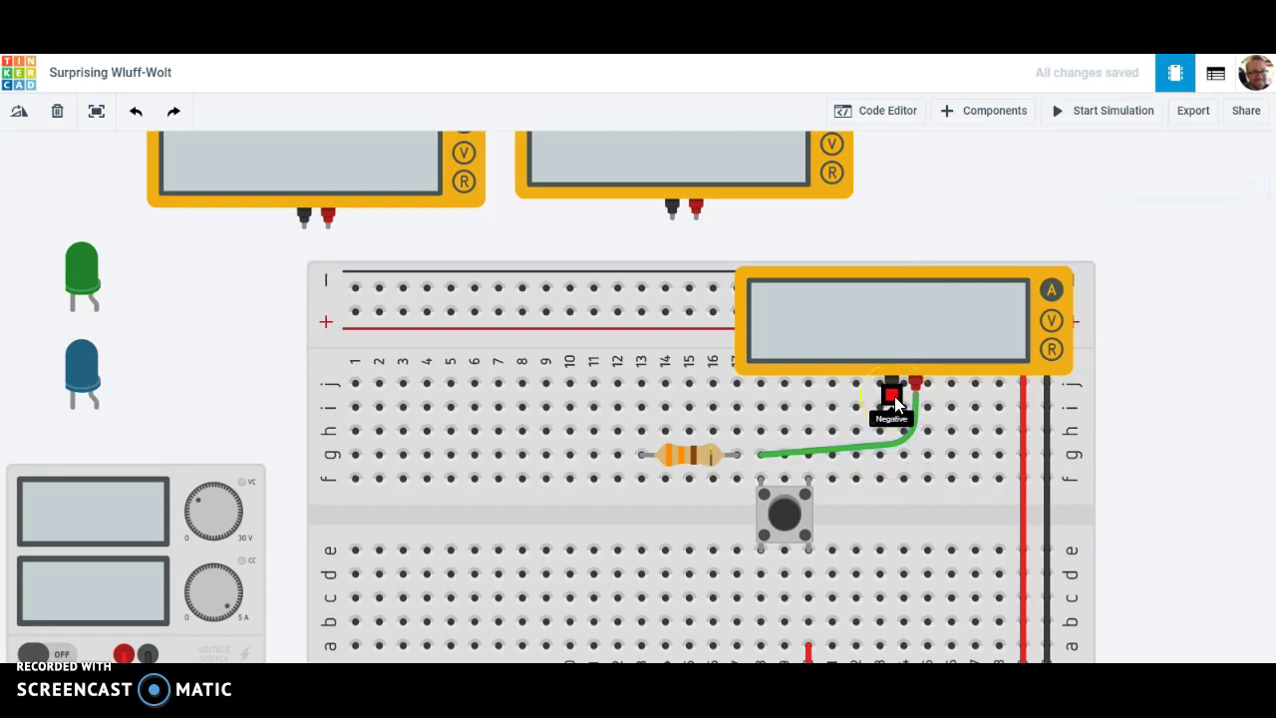
pyautogui.click(858, 431)
pyautogui.moveTo(861, 424); pyautogui.dragTo(738, 435)
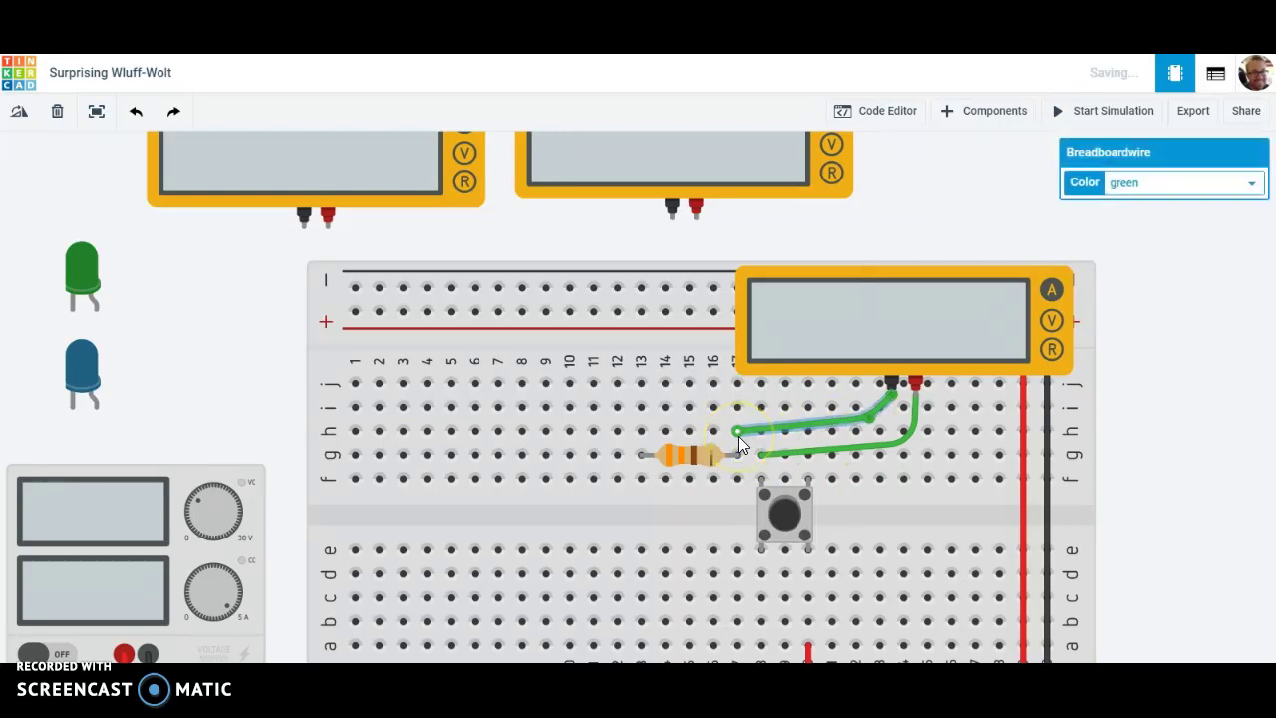
pyautogui.click(1131, 438)
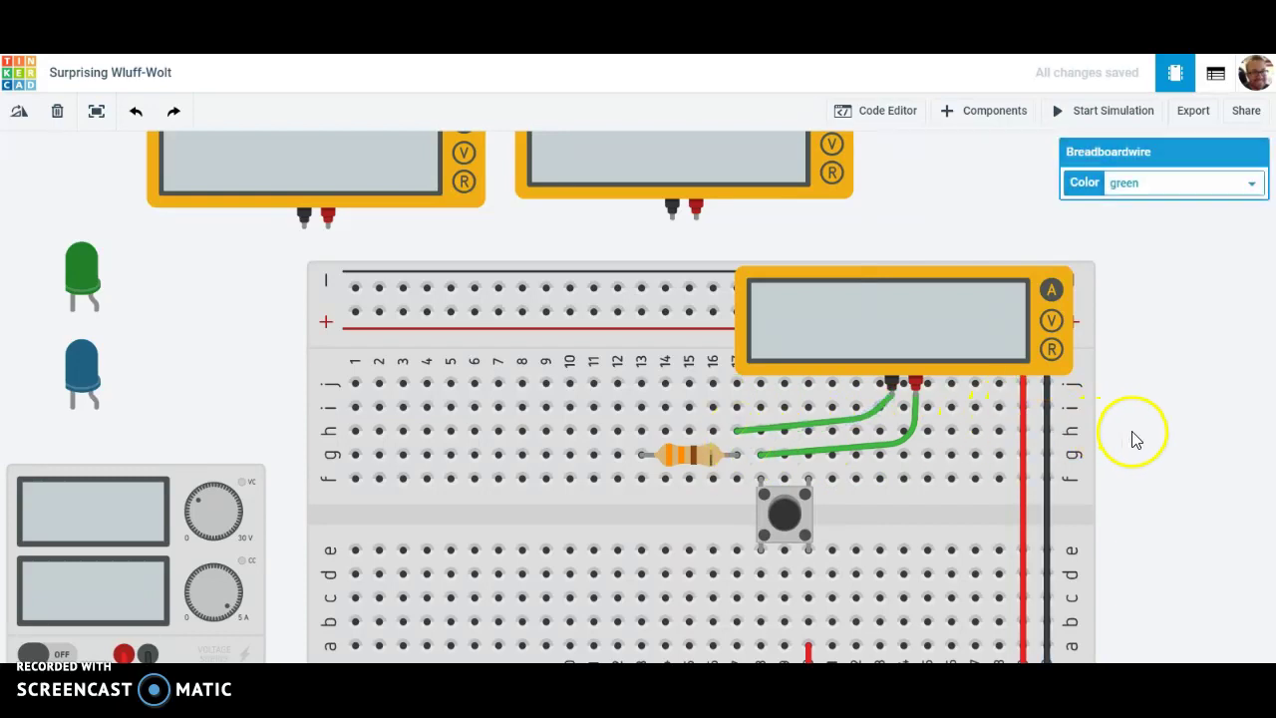
# Bend both green probe wires into neat right angles.
pyautogui.click(907, 451)
pyautogui.moveTo(908, 449); pyautogui.dragTo(917, 458)
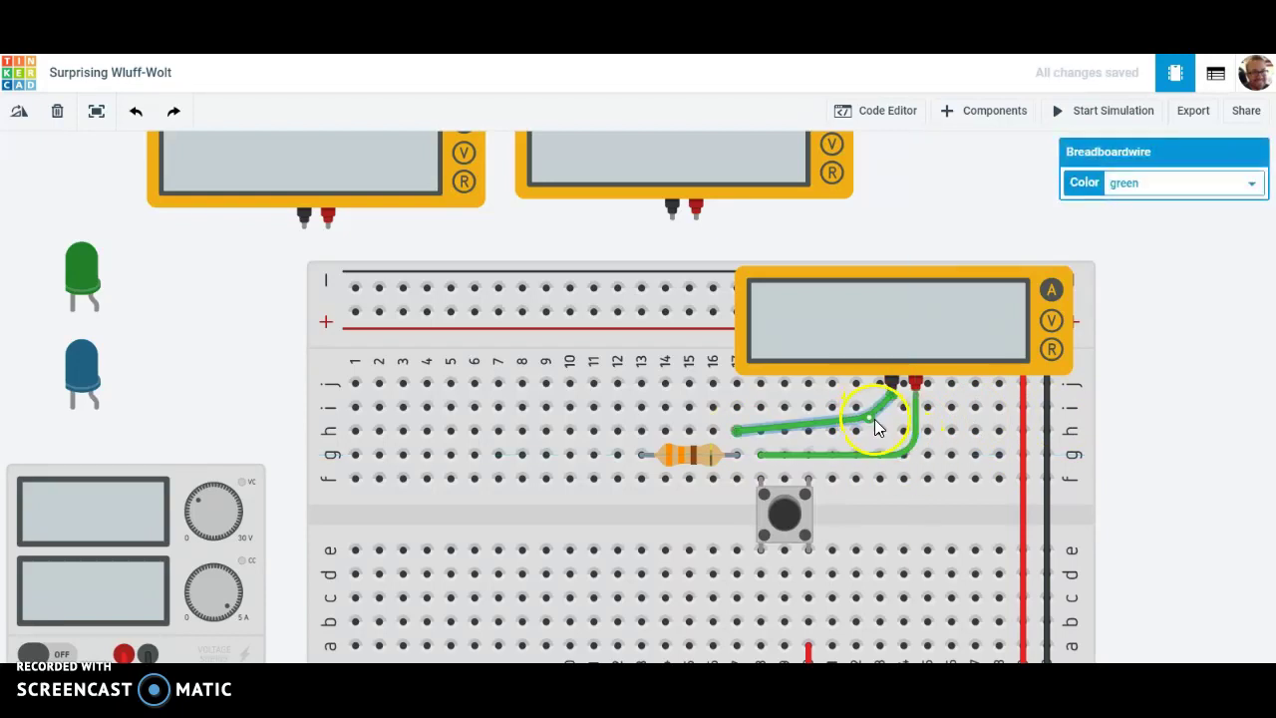
pyautogui.moveTo(875, 418); pyautogui.dragTo(891, 433)
pyautogui.click(1190, 475)
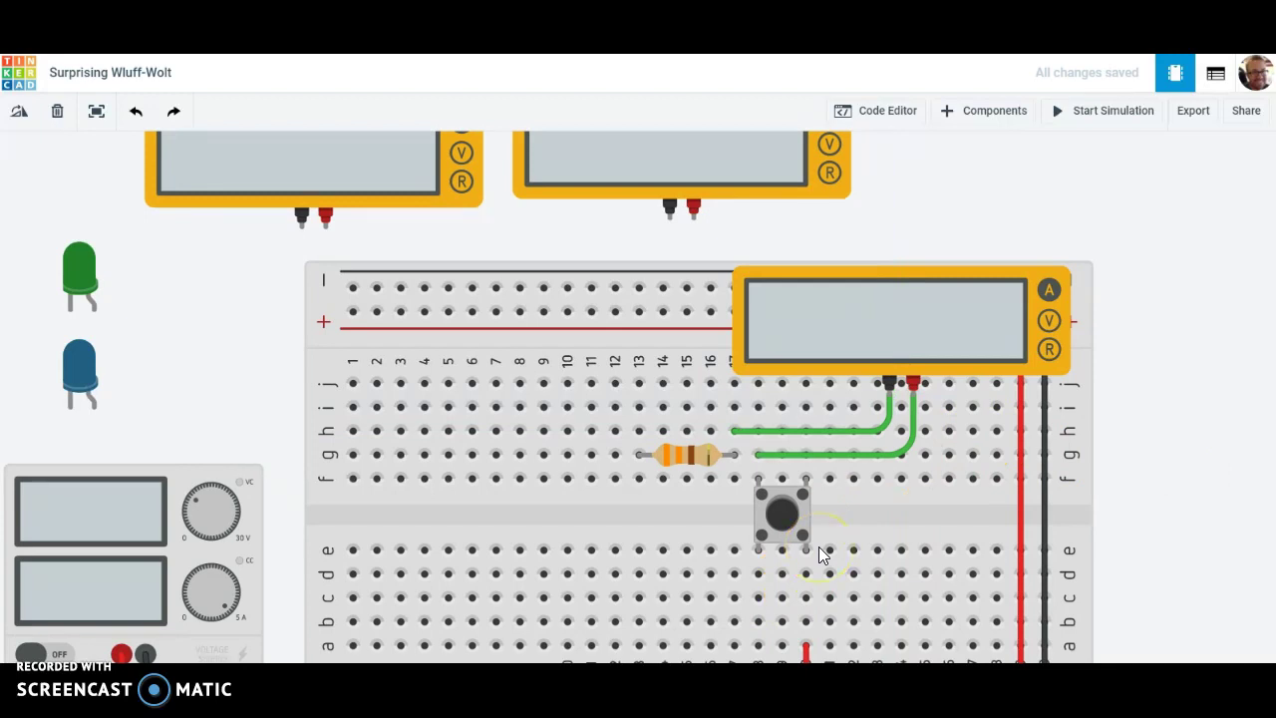
pyautogui.click(758, 456)
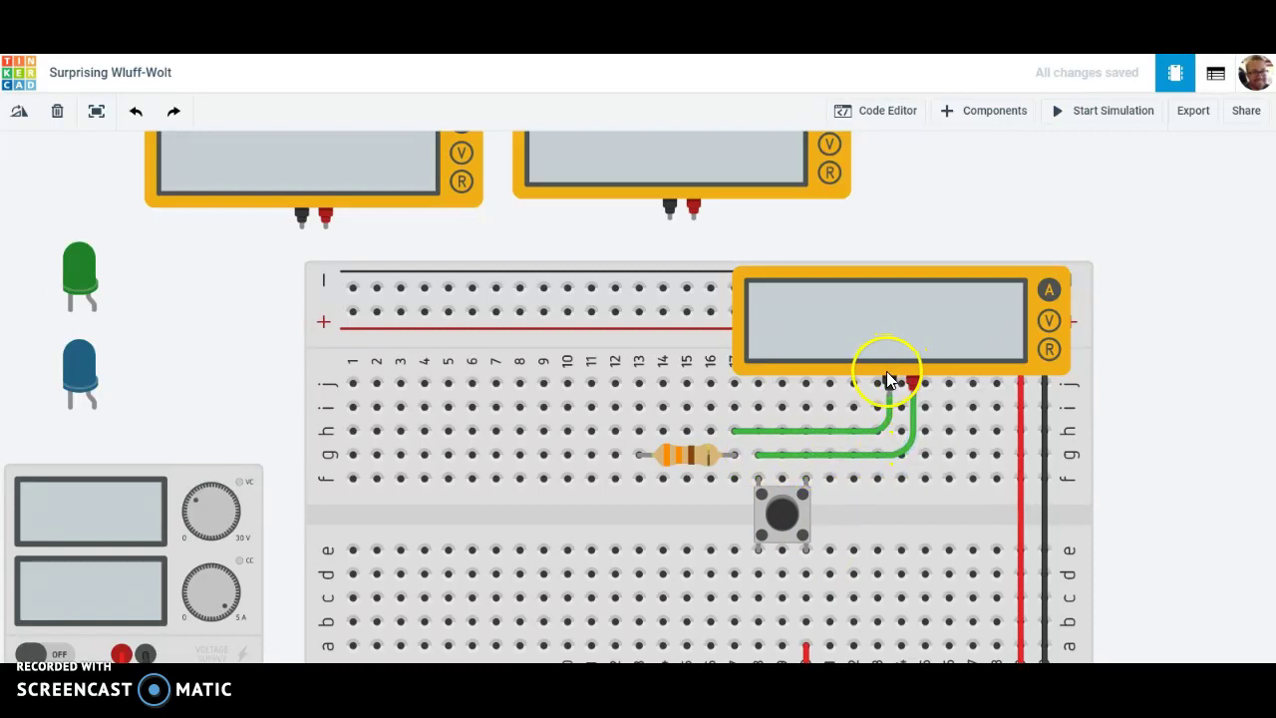
pyautogui.moveTo(888, 380); pyautogui.dragTo(849, 454)
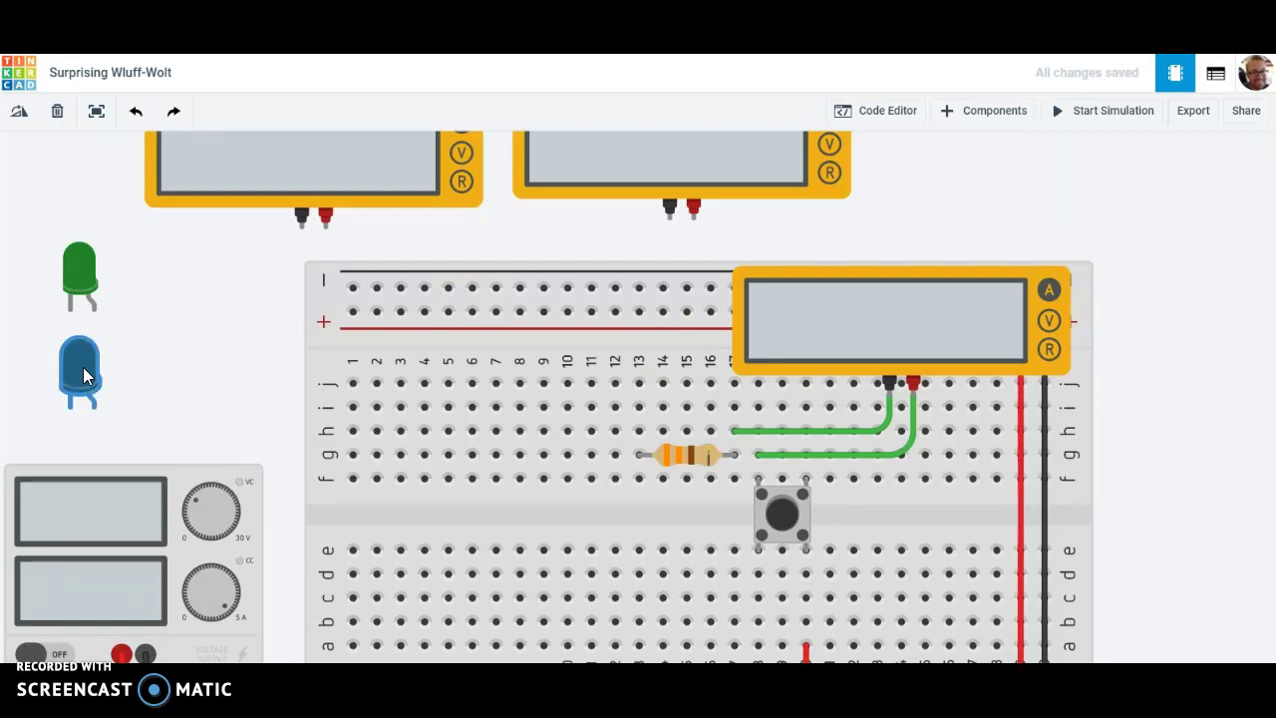
# Place the blue LED near the resistor at column 12 and the green LED above it.
pyautogui.moveTo(84, 373); pyautogui.dragTo(628, 459)
pyautogui.click(90, 264)
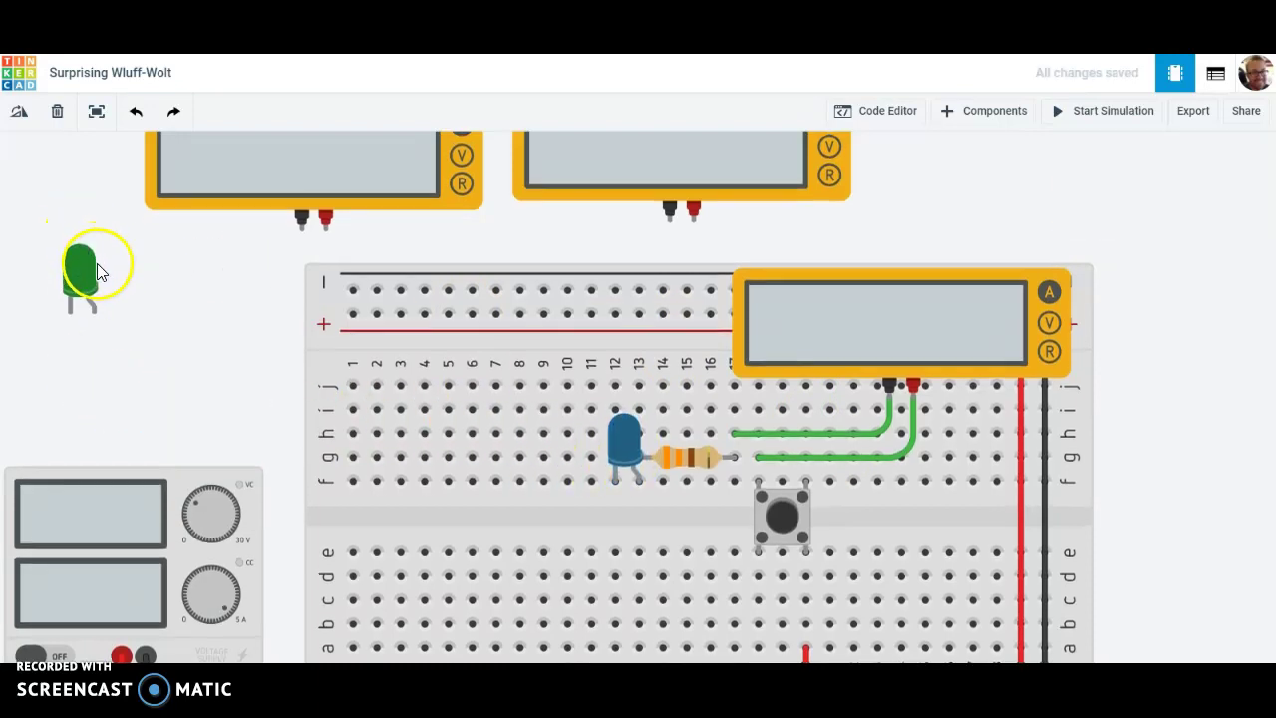
pyautogui.moveTo(83, 274); pyautogui.dragTo(625, 369)
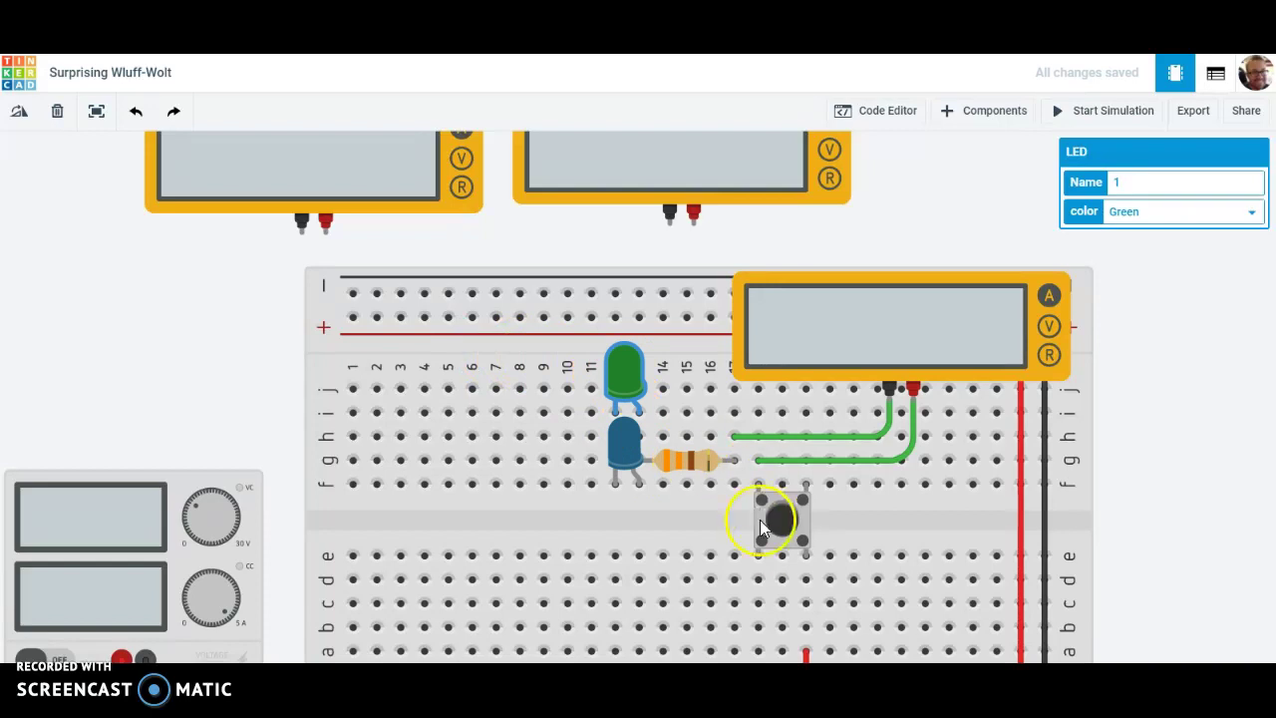
pyautogui.click(651, 453)
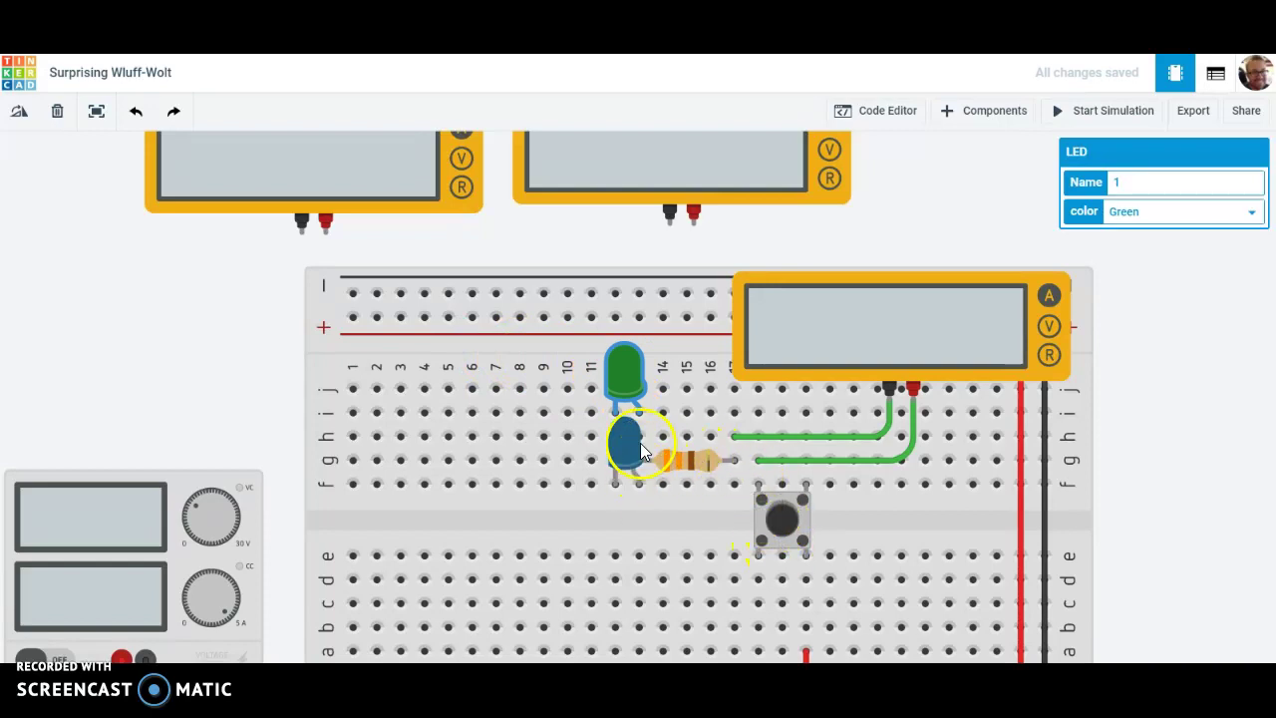
pyautogui.click(625, 488)
# Shift the blue LED one column right and the green LED down one row.
pyautogui.click(621, 437)
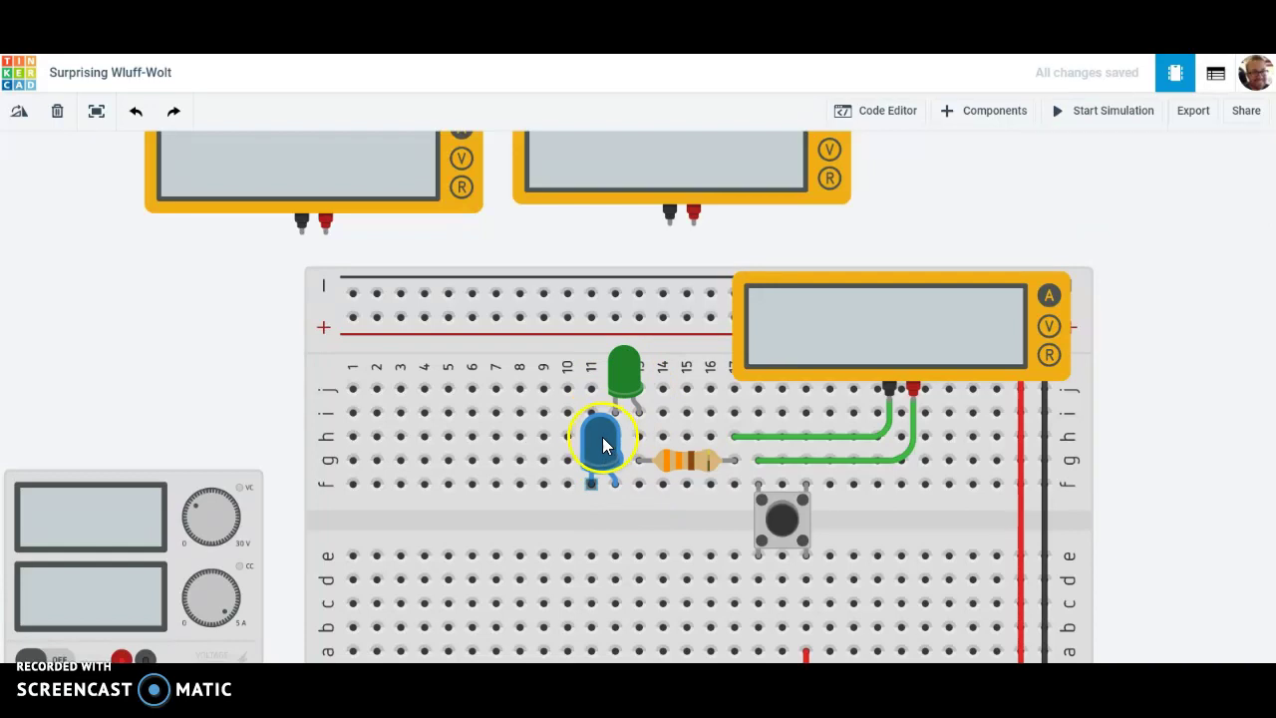
pyautogui.moveTo(602, 439); pyautogui.dragTo(625, 439)
pyautogui.click(627, 381)
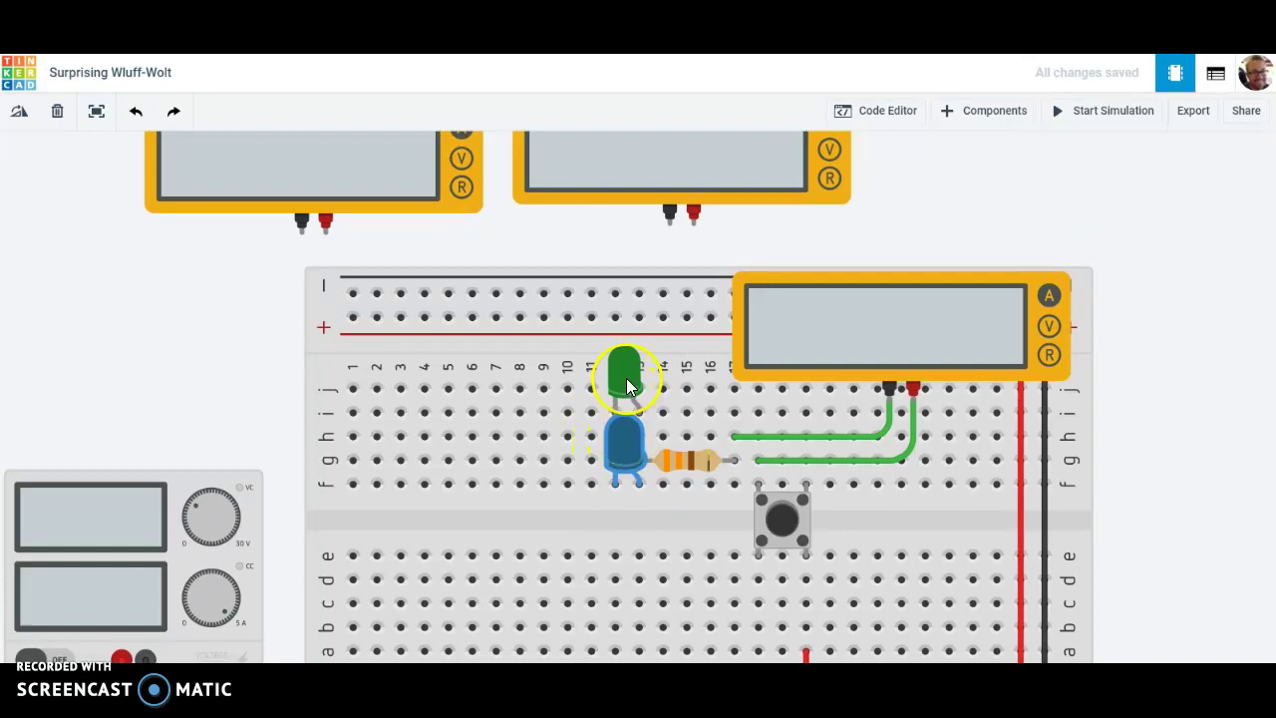
pyautogui.moveTo(627, 384); pyautogui.dragTo(626, 402)
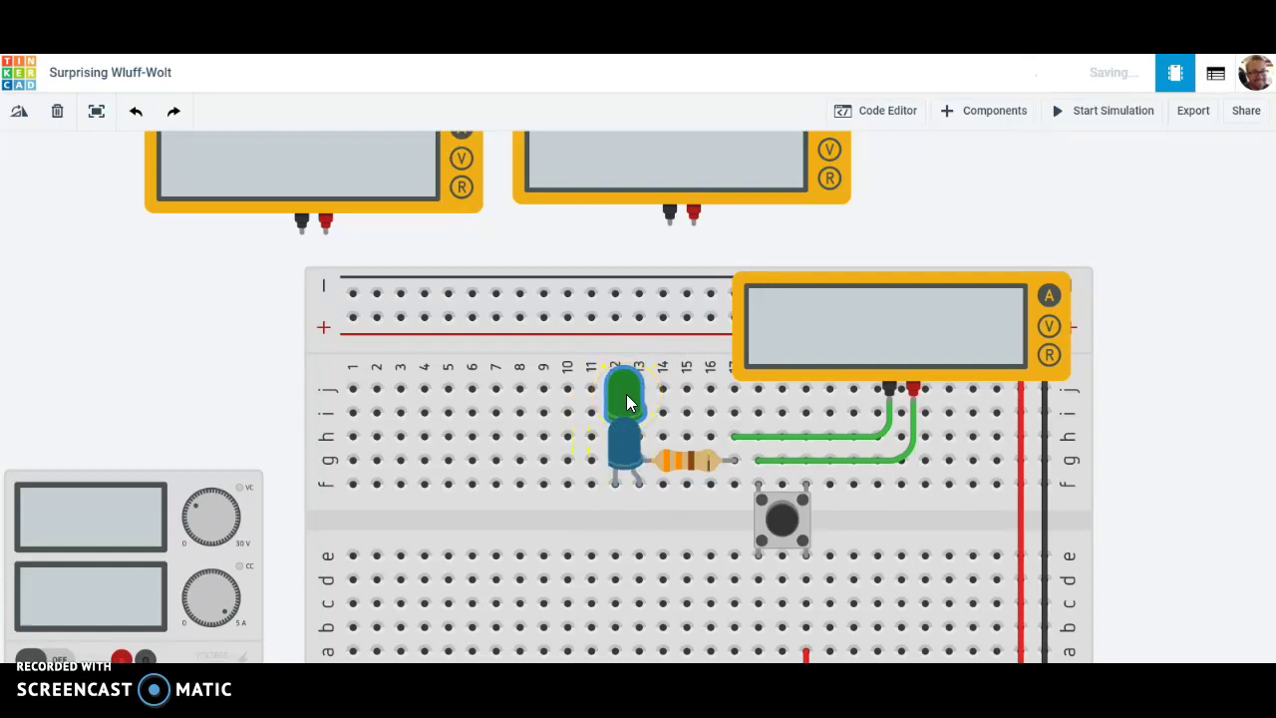
# Move the left multimeter toward the breadboard and wire the blue LED's cathode to its positive terminal.
pyautogui.scroll(-5, 472, 299)
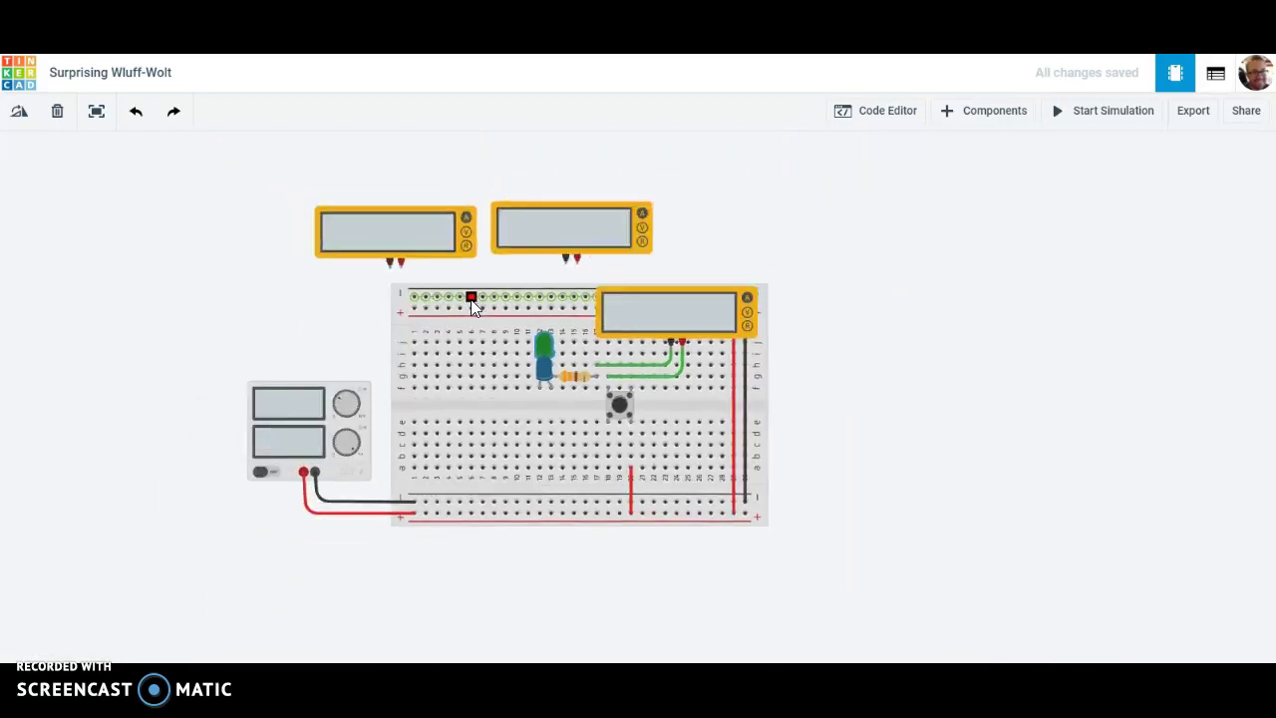
pyautogui.scroll(-2, 473, 304)
pyautogui.scroll(4, 473, 304)
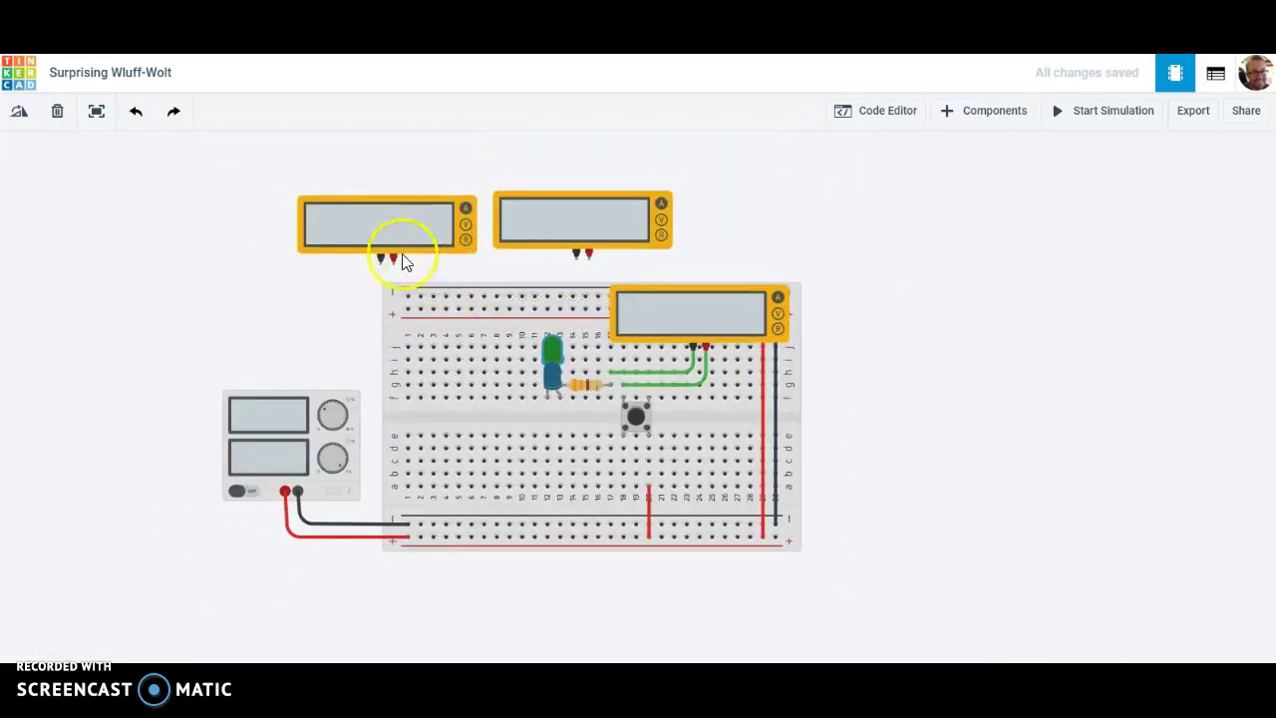
pyautogui.moveTo(388, 238); pyautogui.dragTo(348, 228)
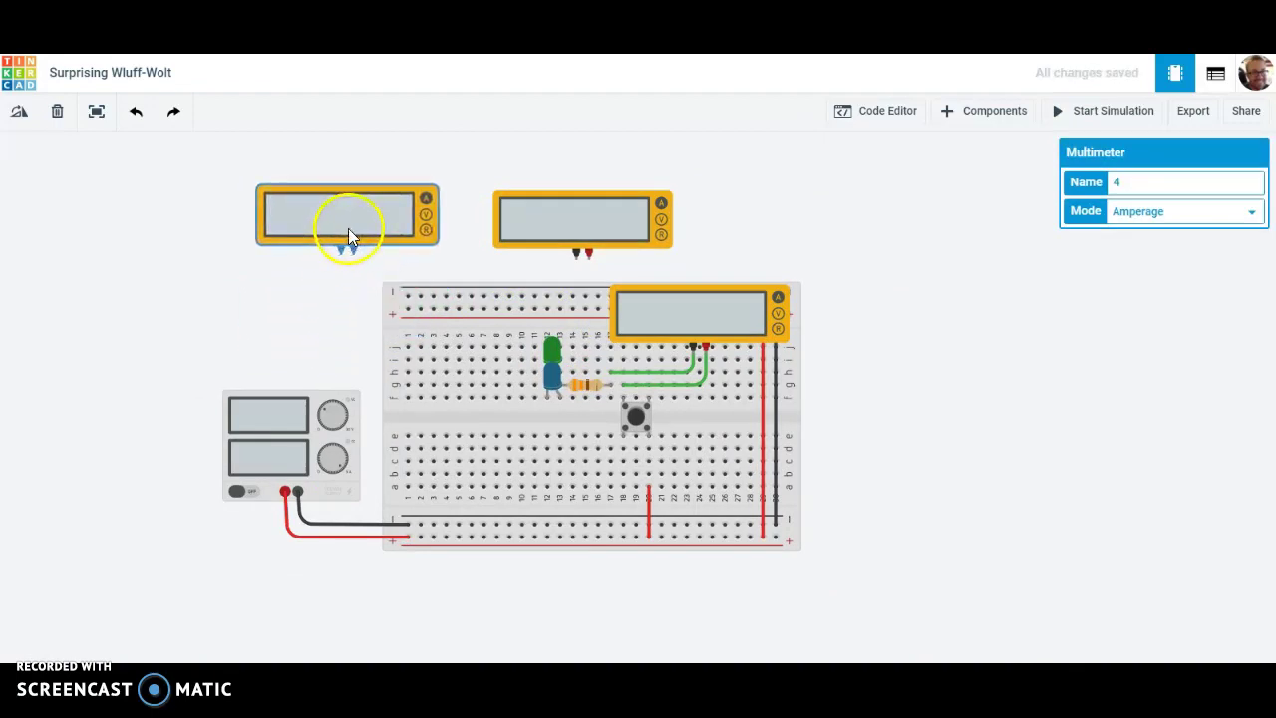
pyautogui.click(546, 400)
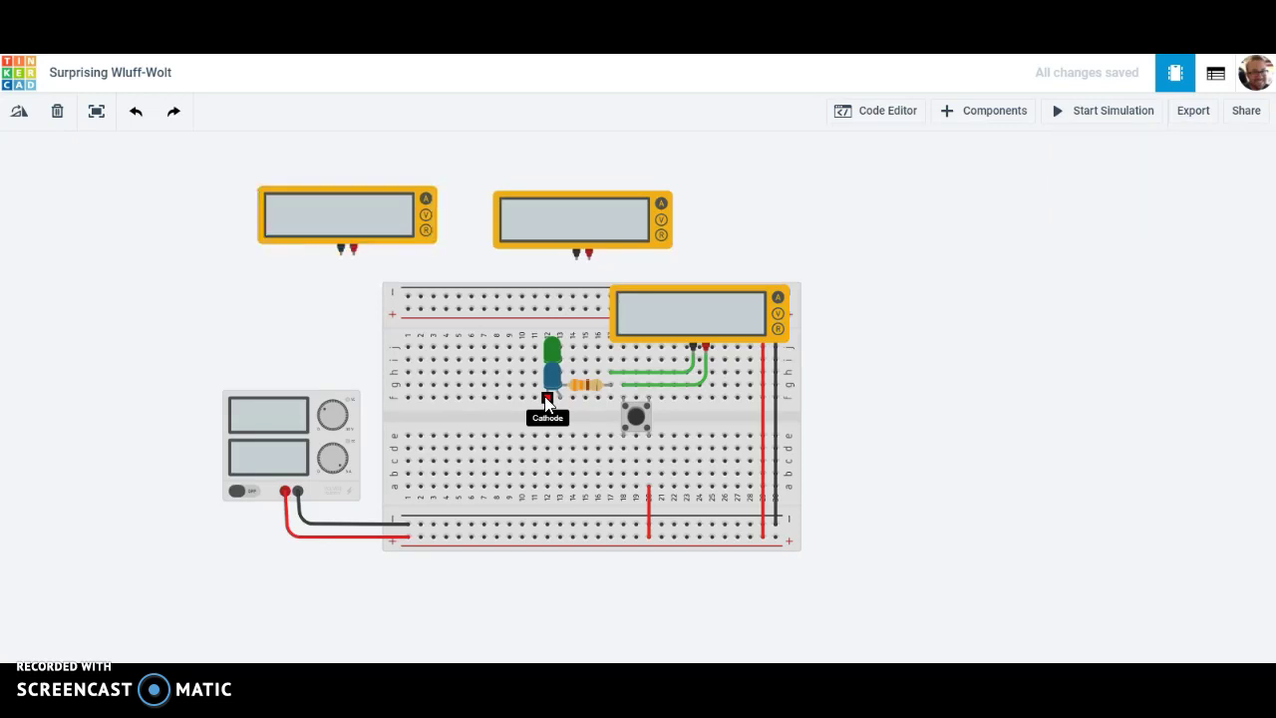
pyautogui.moveTo(546, 399); pyautogui.dragTo(356, 262)
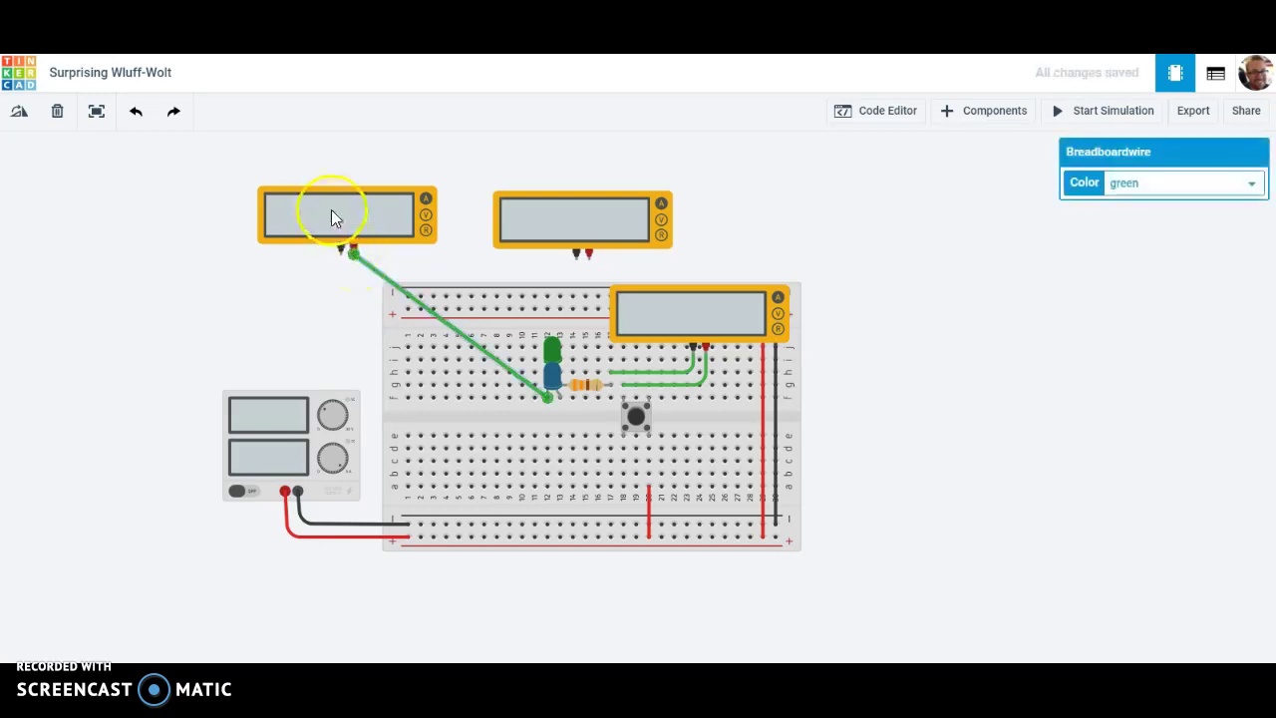
pyautogui.moveTo(331, 209); pyautogui.dragTo(449, 377)
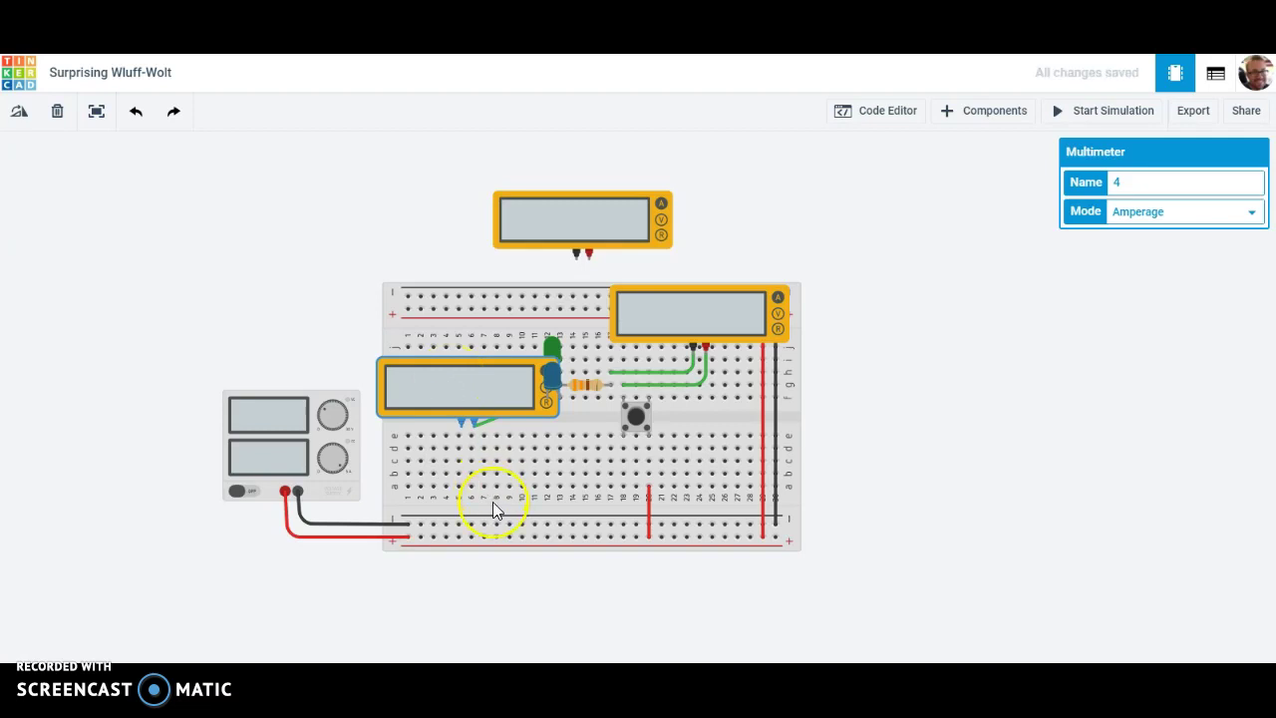
# Position the multimeter on the breadboard over rows b–e.
pyautogui.scroll(-2, 493, 501)
pyautogui.scroll(5, 492, 501)
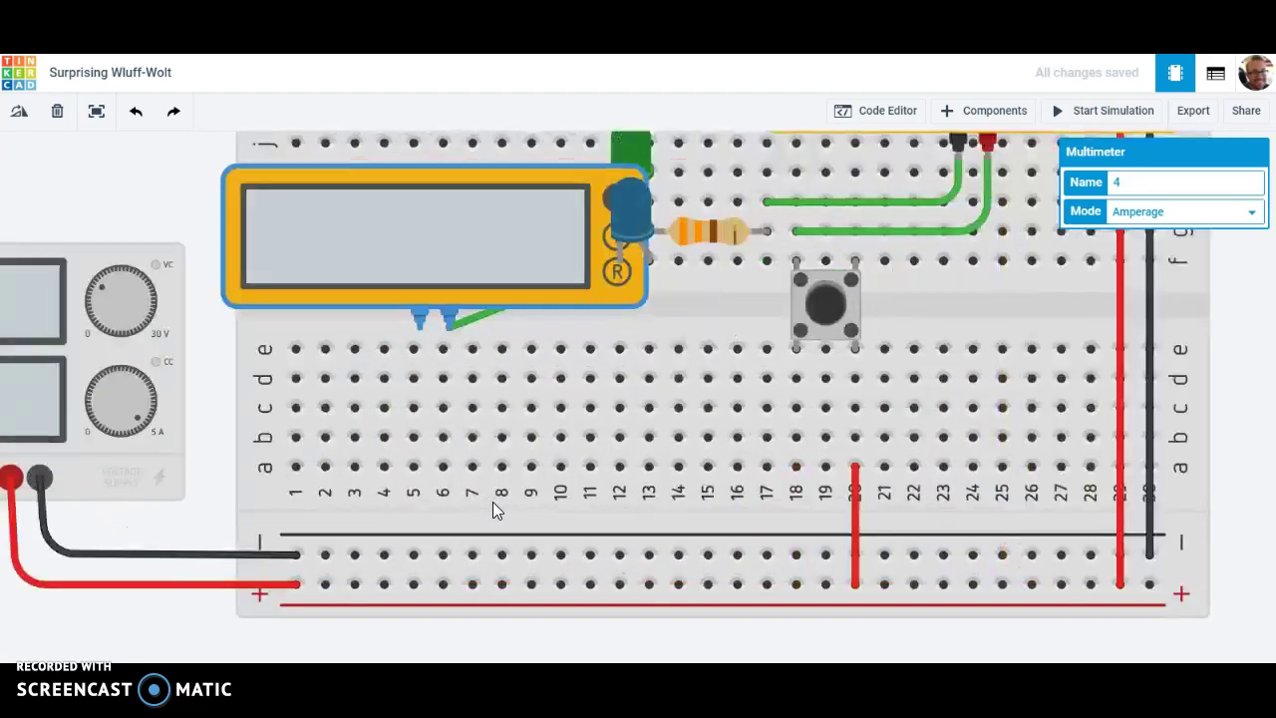
pyautogui.scroll(2, 492, 502)
pyautogui.scroll(-1, 492, 501)
pyautogui.click(393, 160)
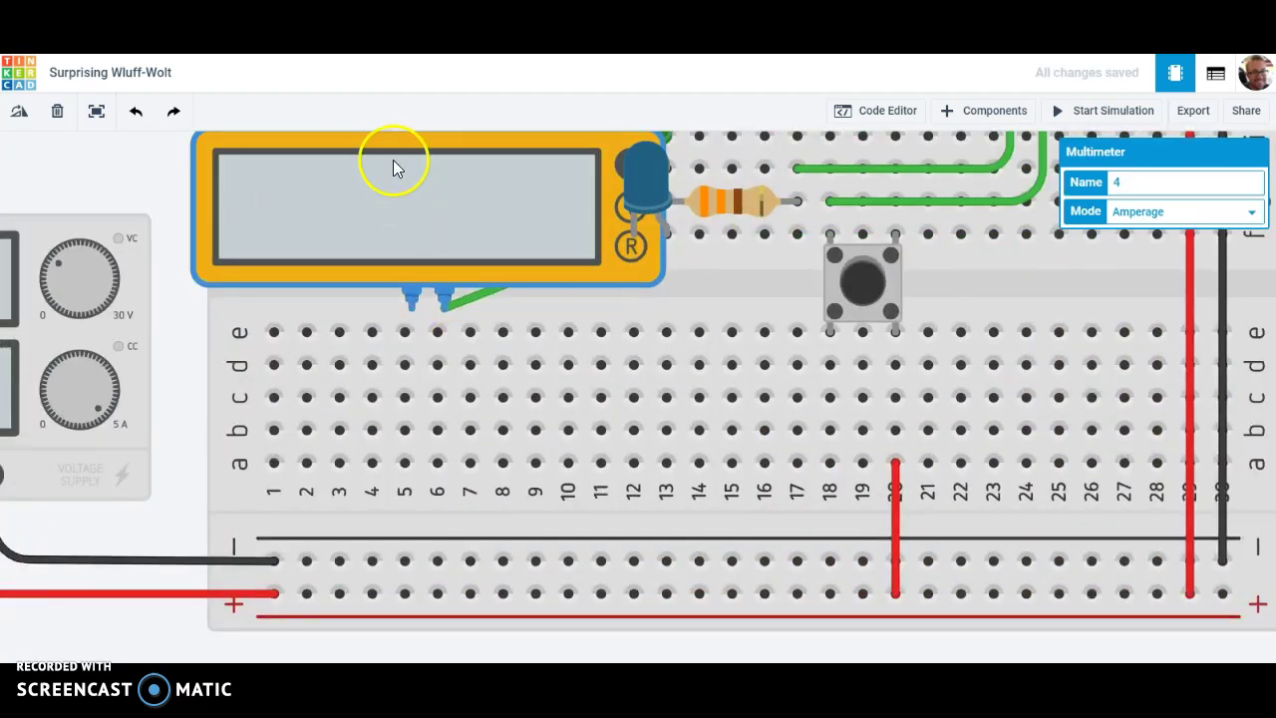
pyautogui.moveTo(399, 178); pyautogui.dragTo(441, 315)
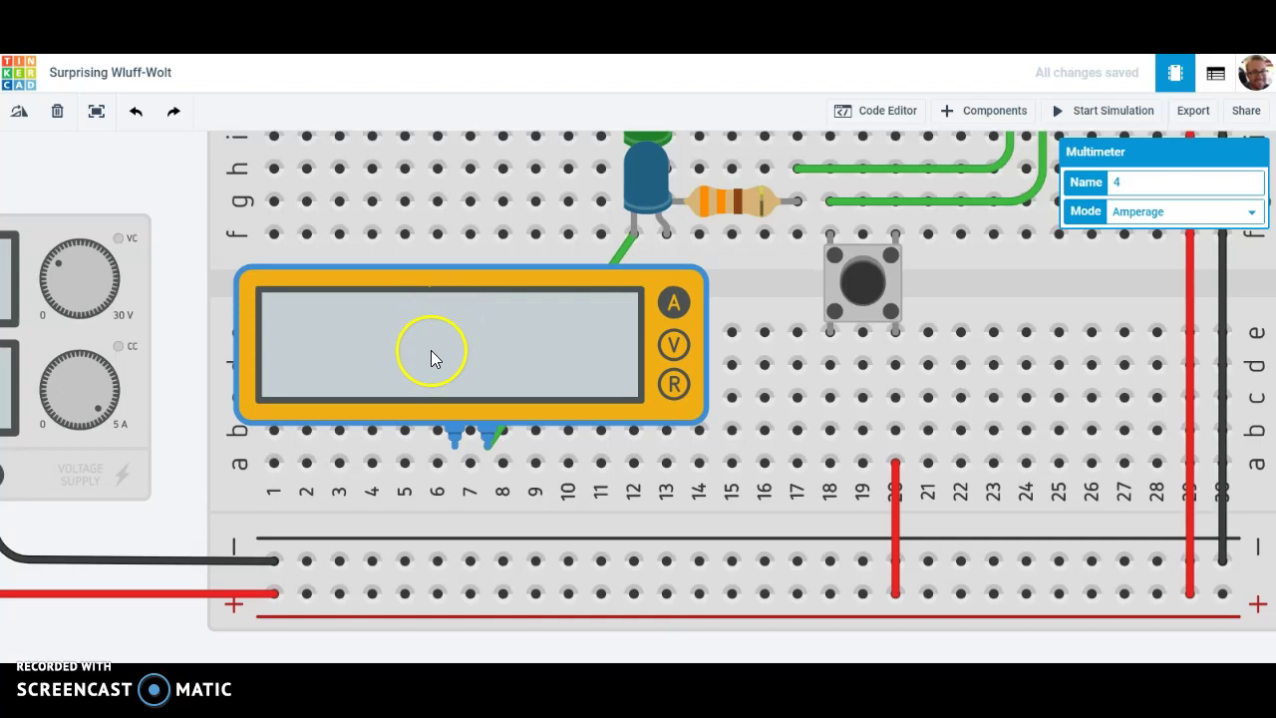
pyautogui.moveTo(451, 436)
pyautogui.mouseDown()
pyautogui.moveTo(425, 432)
pyautogui.moveTo(455, 436)
pyautogui.mouseUp()
# Connect the meter's positive probe to the blue LED leg and negative probe to the negative rail.
pyautogui.moveTo(622, 250); pyautogui.dragTo(629, 240)
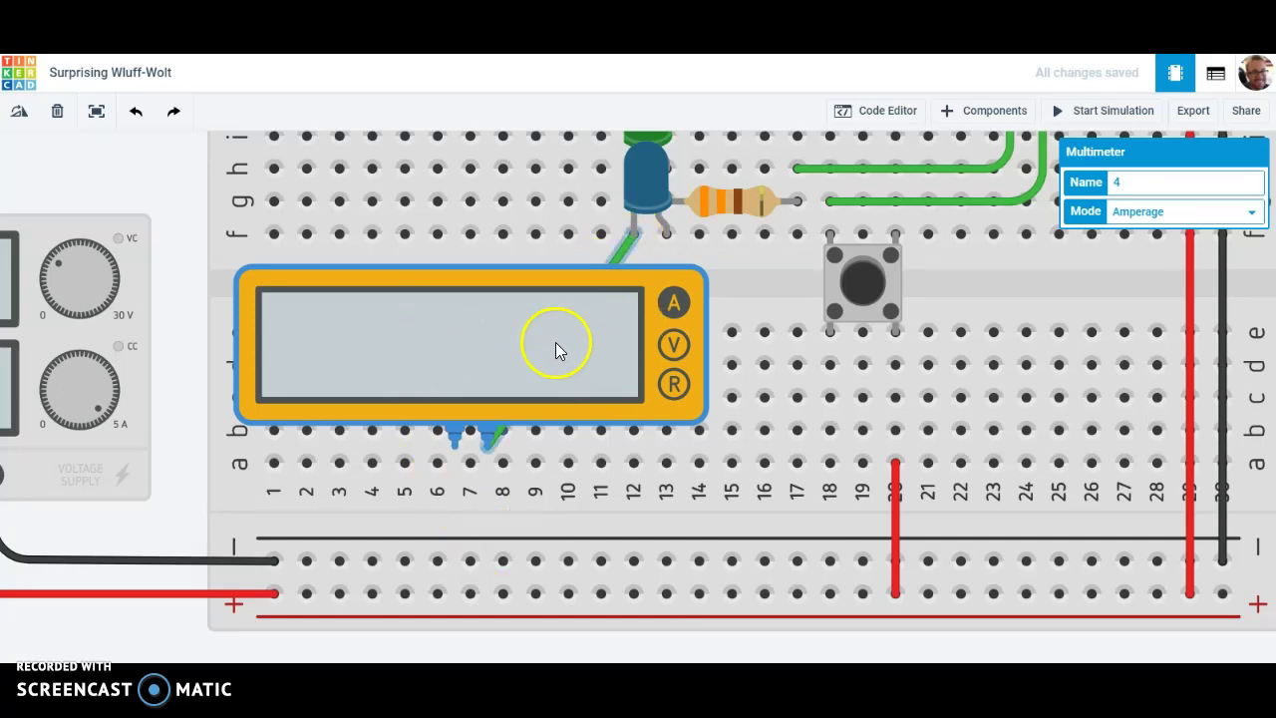
pyautogui.moveTo(452, 439); pyautogui.dragTo(439, 560)
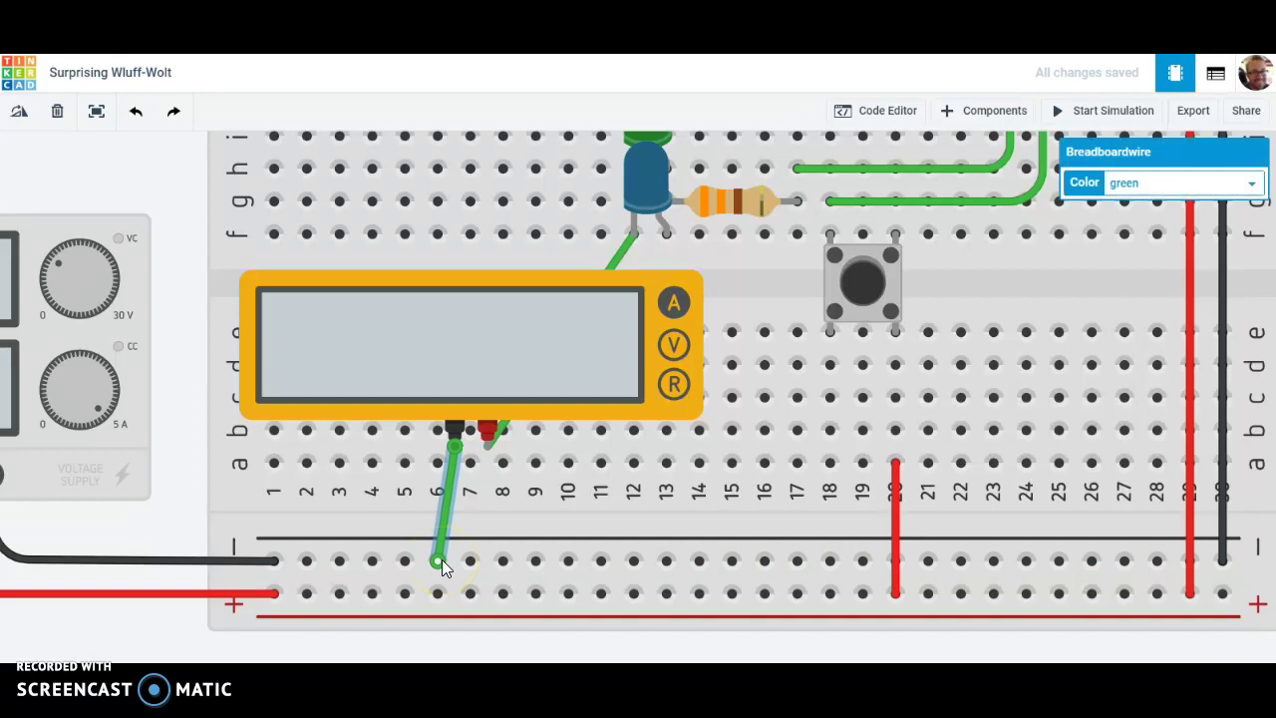
pyautogui.click(150, 183)
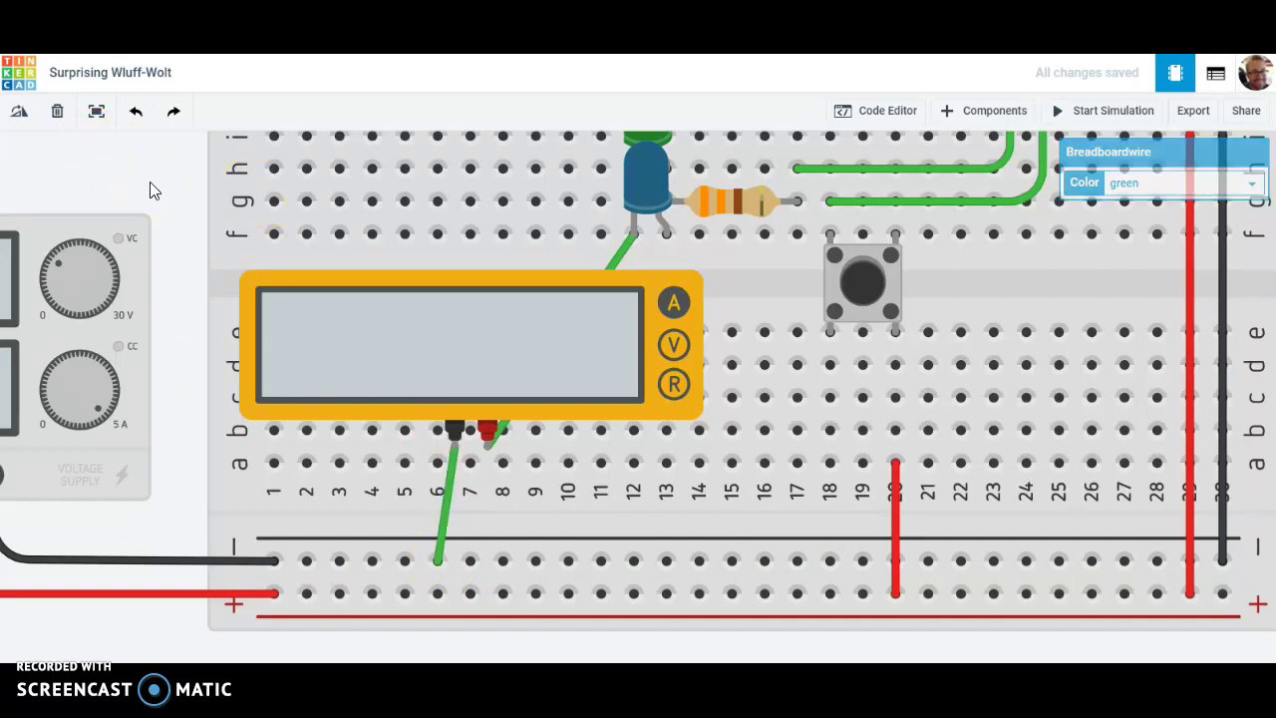
pyautogui.scroll(2, 149, 182)
pyautogui.scroll(-5, 149, 190)
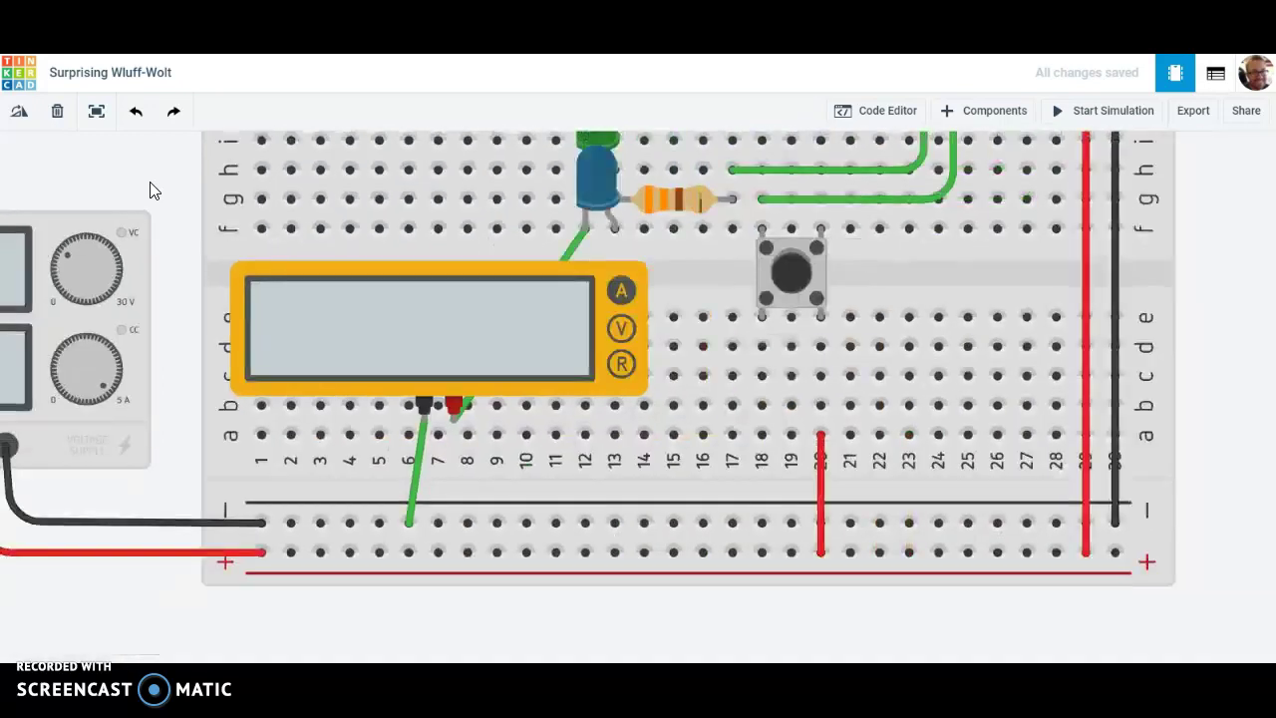
# Move the spare multimeter left and place the green LED beside the blue LED.
pyautogui.click(737, 322)
pyautogui.moveTo(737, 322); pyautogui.dragTo(848, 540)
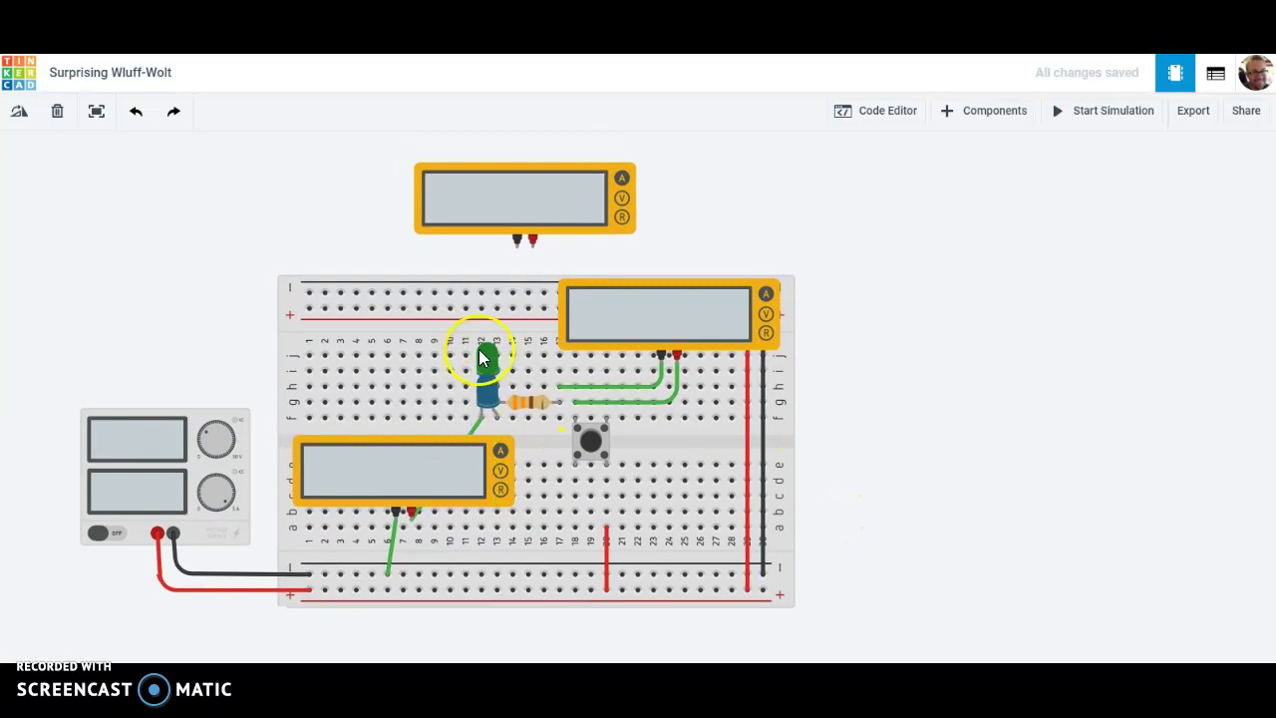
pyautogui.moveTo(490, 211); pyautogui.dragTo(361, 203)
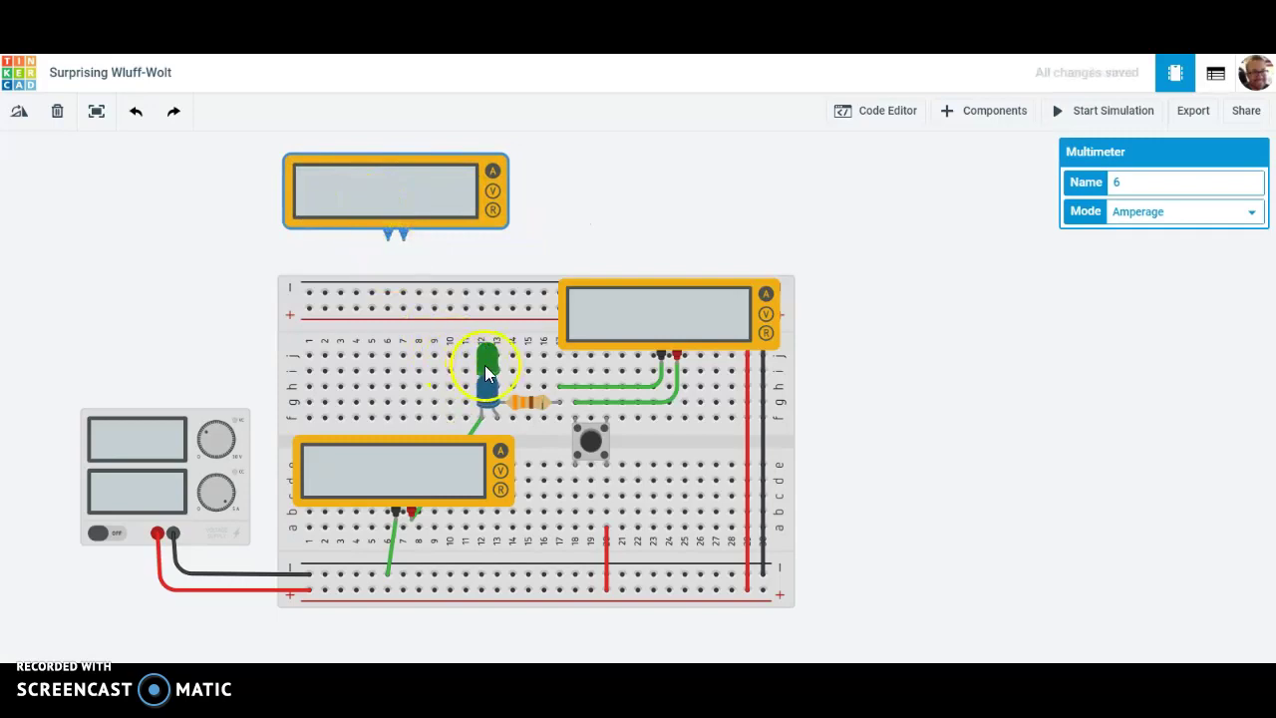
pyautogui.moveTo(486, 365); pyautogui.dragTo(438, 343)
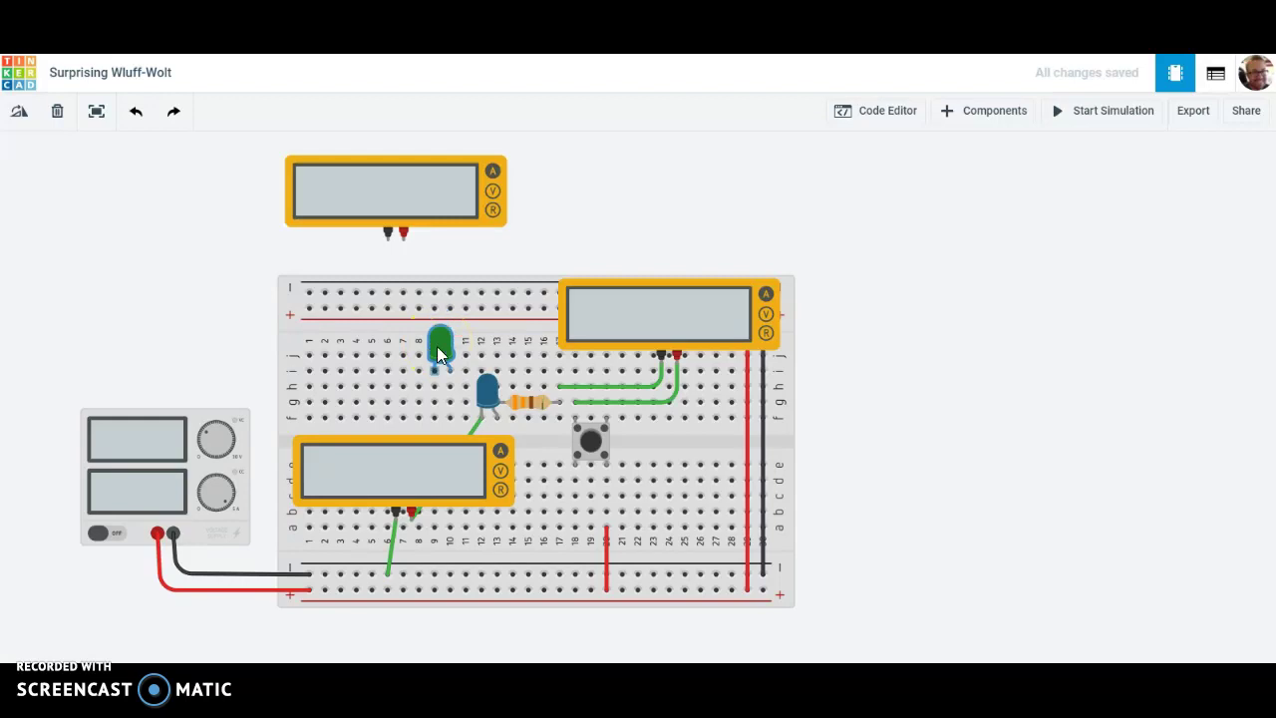
pyautogui.click(448, 359)
pyautogui.moveTo(493, 399); pyautogui.dragTo(499, 374)
# Run a short green wire from the blue LED's leg to the green LED's column.
pyautogui.moveTo(498, 388); pyautogui.dragTo(448, 384)
pyautogui.click(449, 385)
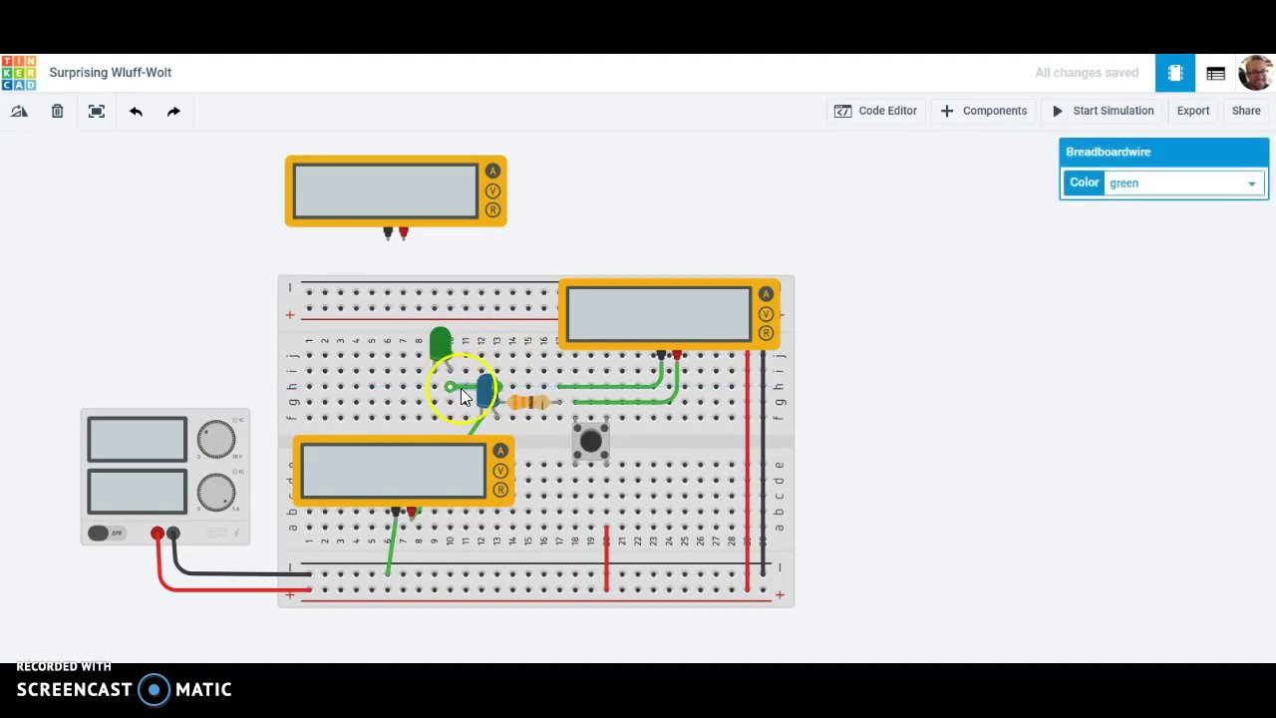
pyautogui.click(541, 262)
pyautogui.scroll(5, 481, 370)
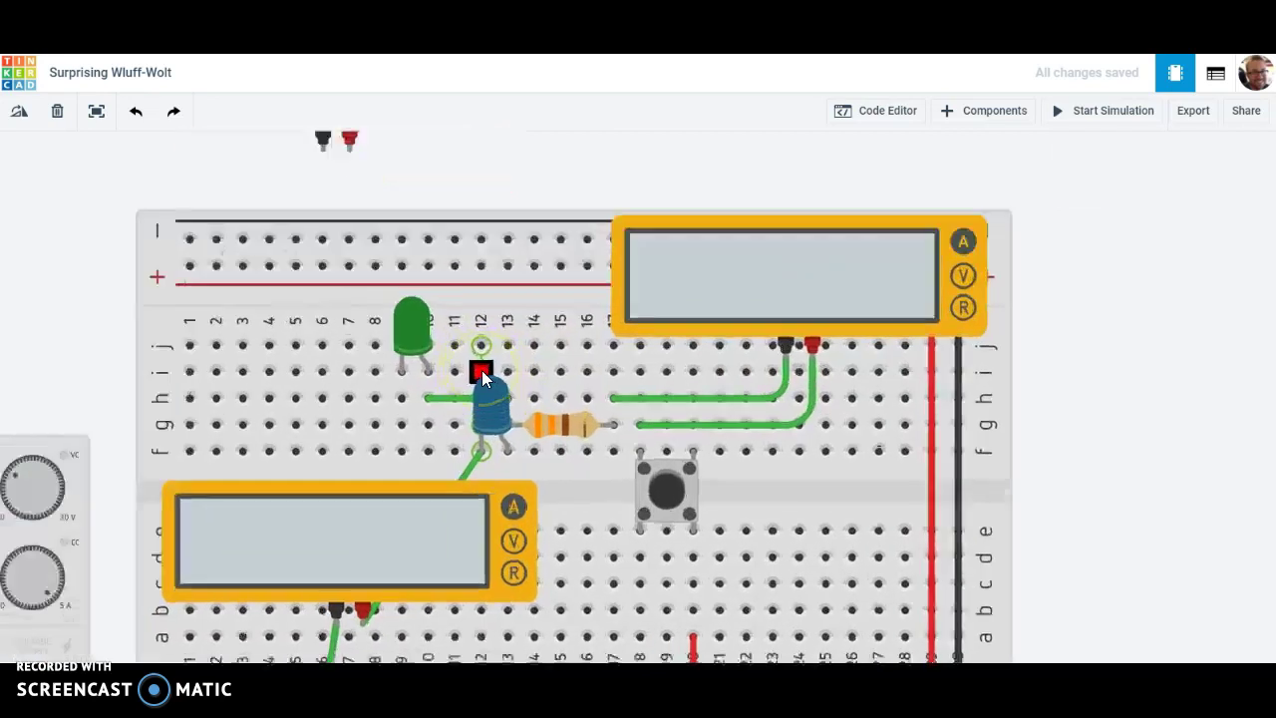
pyautogui.moveTo(504, 441)
pyautogui.mouseDown()
pyautogui.moveTo(569, 449)
pyautogui.moveTo(496, 456)
pyautogui.moveTo(520, 463)
pyautogui.mouseUp()
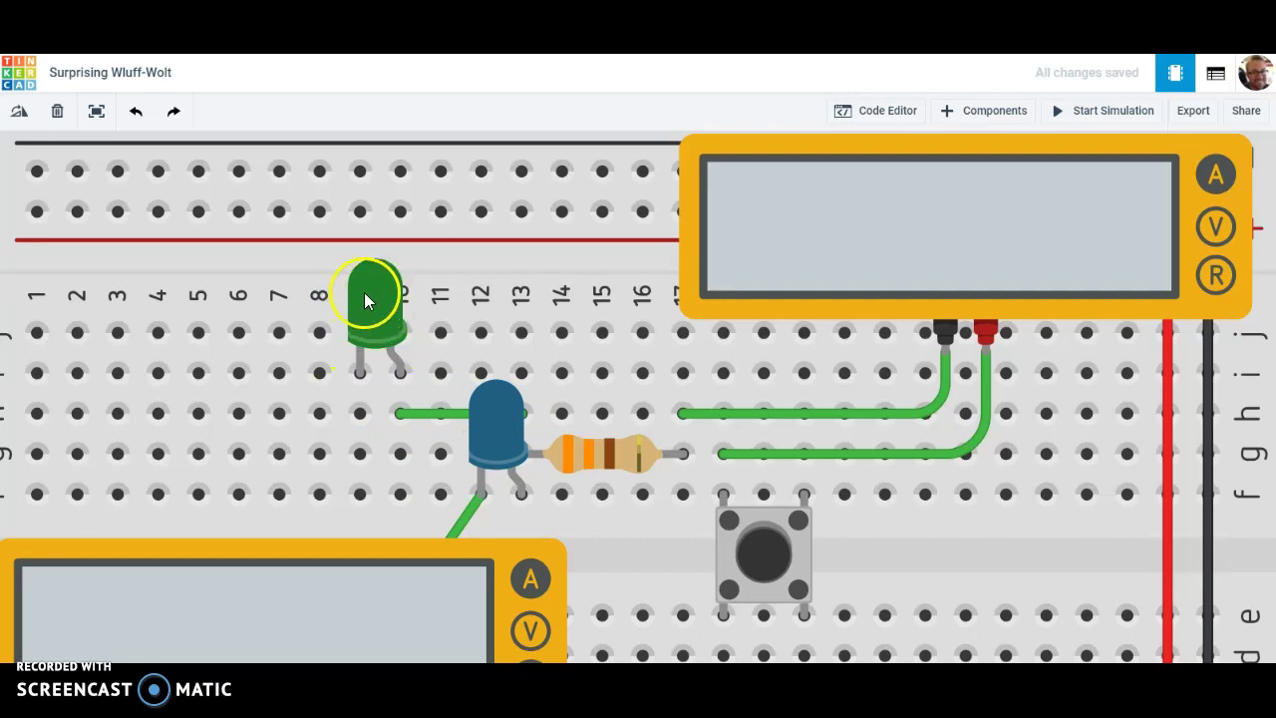
pyautogui.scroll(-5, 349, 389)
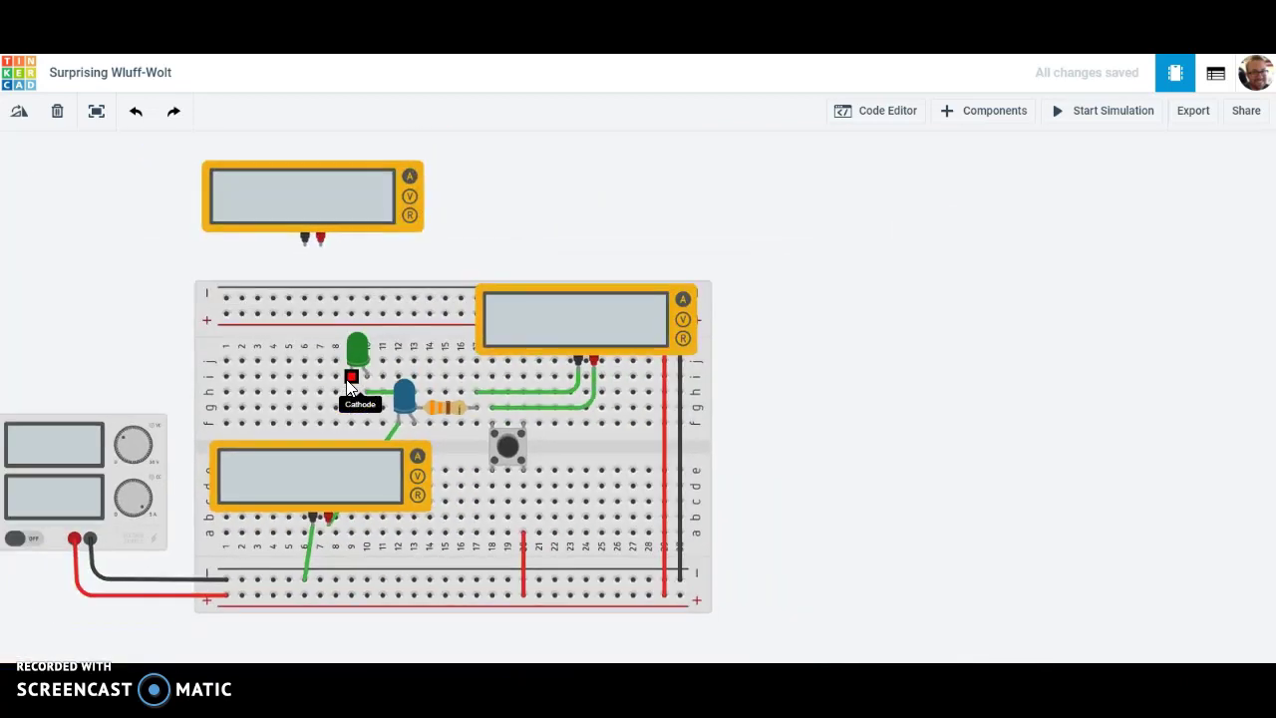
# Wire multimeter 6's positive terminal to the green LED cathode and negative terminal to the top negative rail.
pyautogui.moveTo(157, 304); pyautogui.dragTo(443, 270)
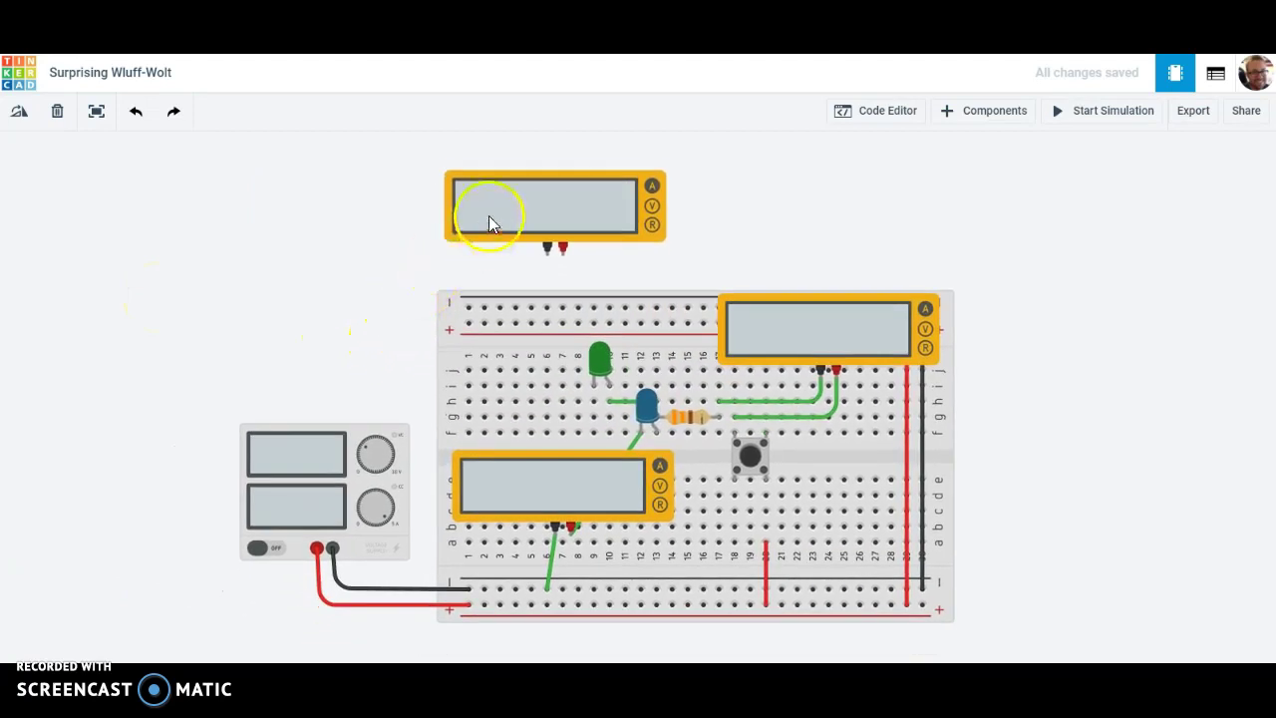
pyautogui.moveTo(488, 218); pyautogui.dragTo(404, 235)
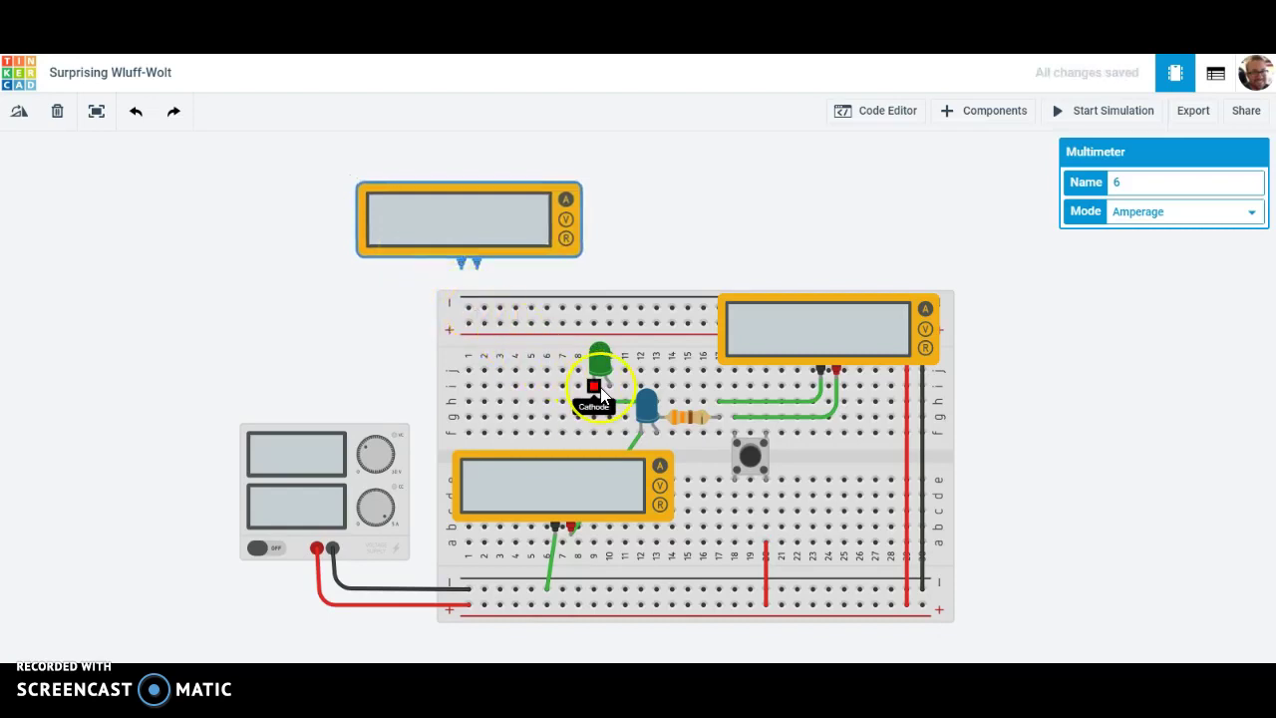
pyautogui.moveTo(595, 395)
pyautogui.mouseDown()
pyautogui.moveTo(512, 288)
pyautogui.moveTo(489, 286)
pyautogui.moveTo(447, 236)
pyautogui.moveTo(472, 264)
pyautogui.mouseUp()
pyautogui.moveTo(468, 215); pyautogui.dragTo(539, 221)
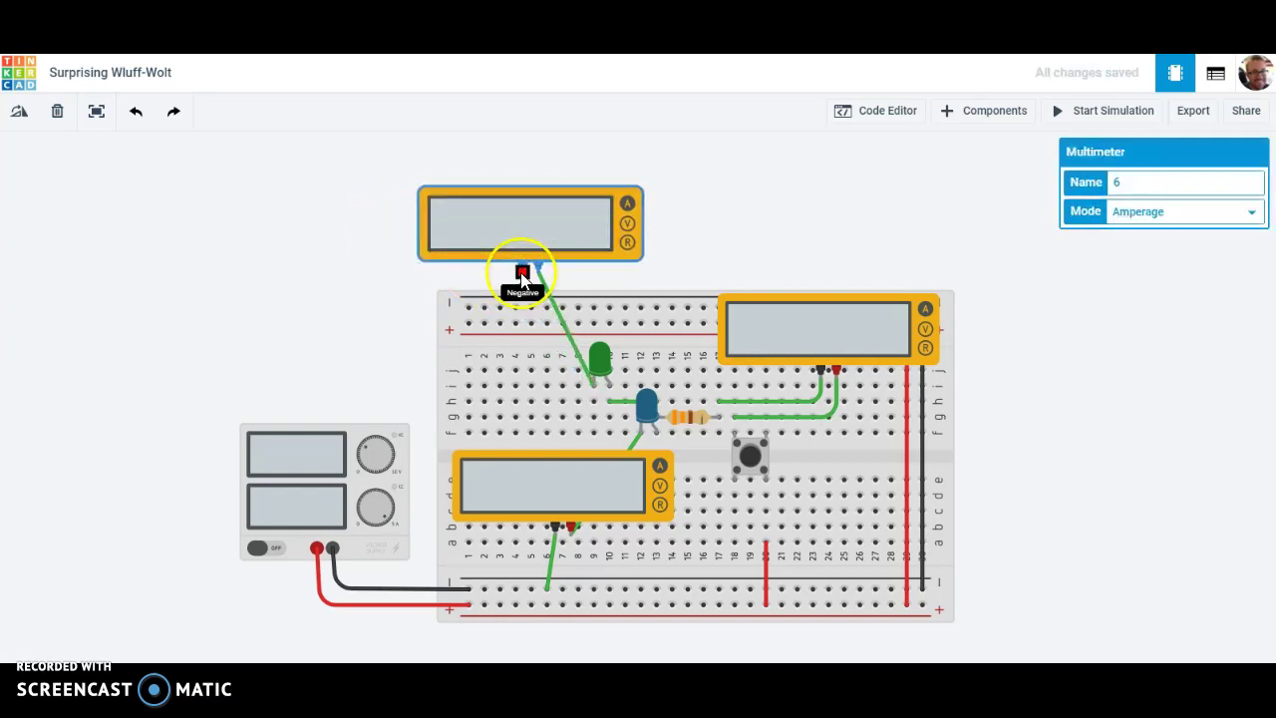
pyautogui.click(522, 272)
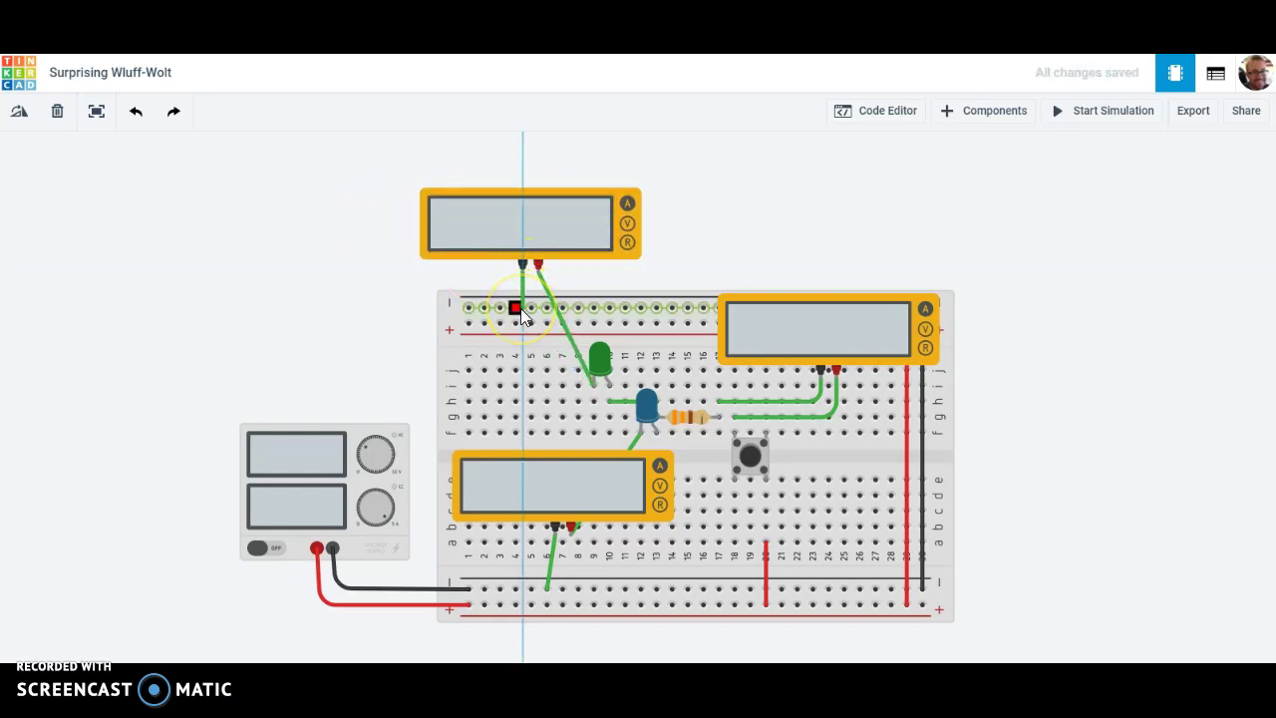
pyautogui.click(520, 308)
pyautogui.moveTo(502, 228); pyautogui.dragTo(496, 243)
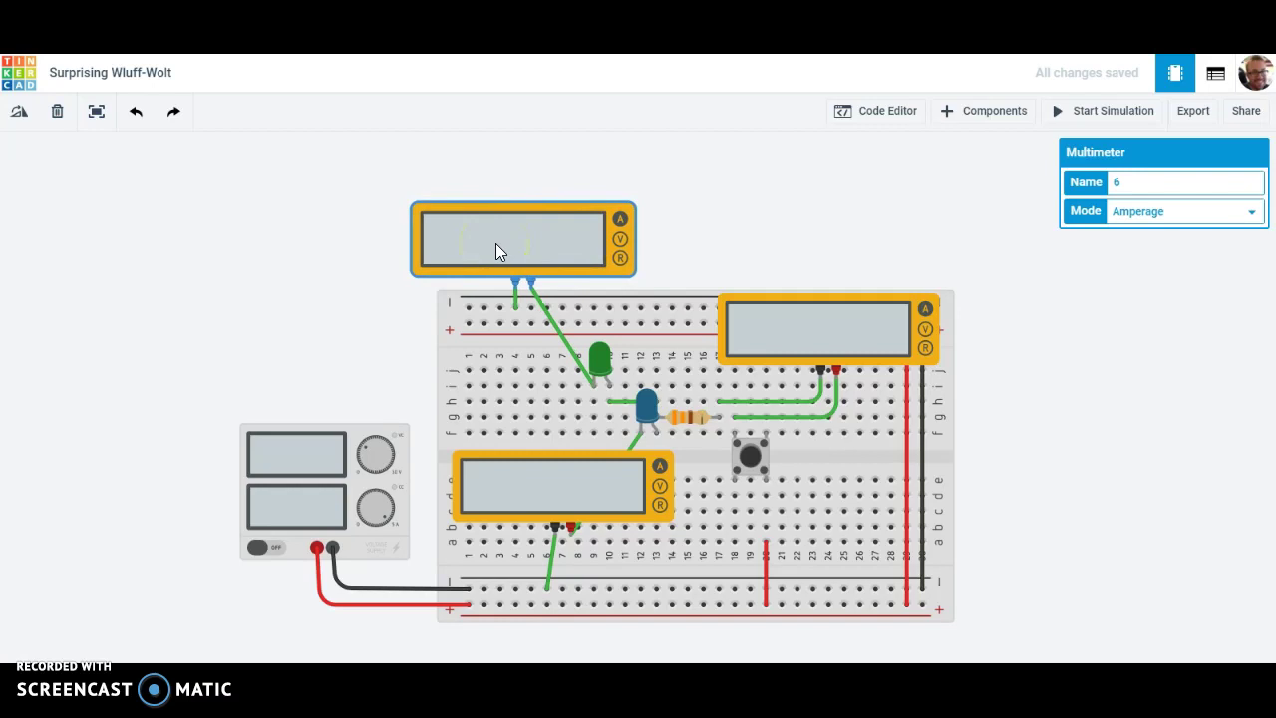
pyautogui.click(352, 266)
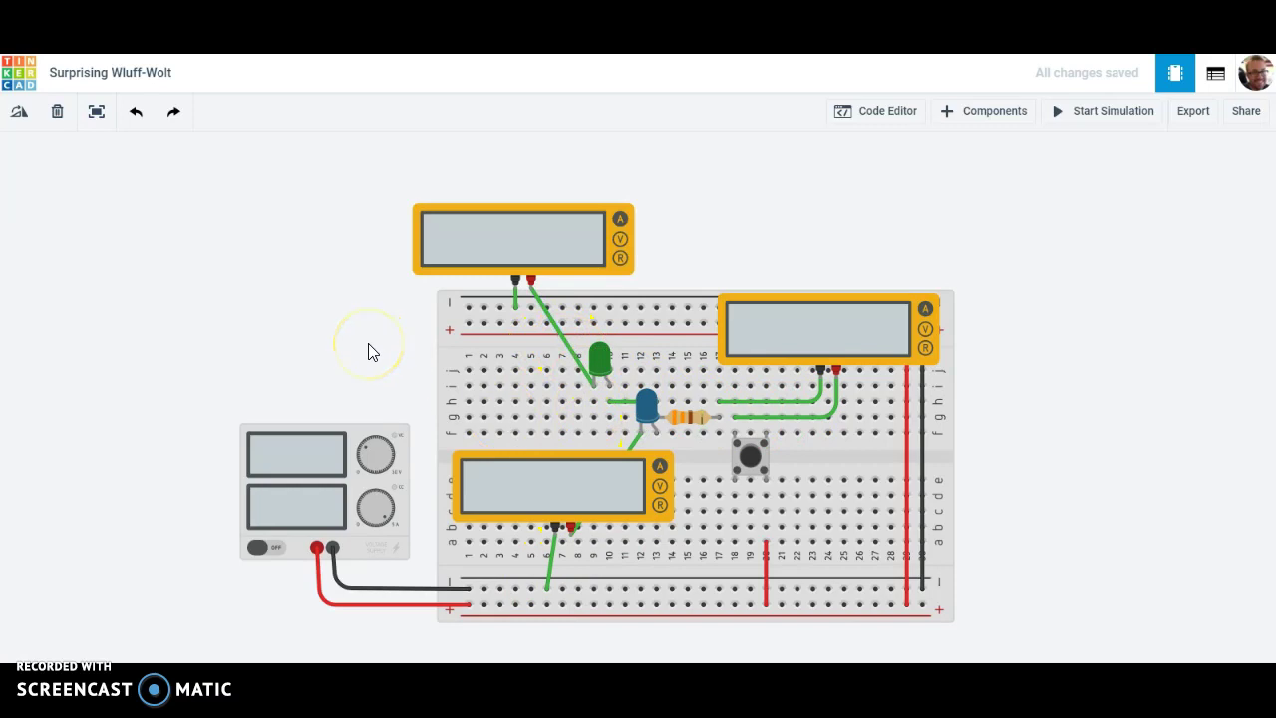
# Start the circuit simulation.
pyautogui.click(1084, 119)
pyautogui.click(736, 441)
pyautogui.click(835, 370)
# Draw a wire from the blue LED's anode to the green LED's anode.
pyautogui.click(659, 439)
pyautogui.click(609, 384)
pyautogui.click(514, 309)
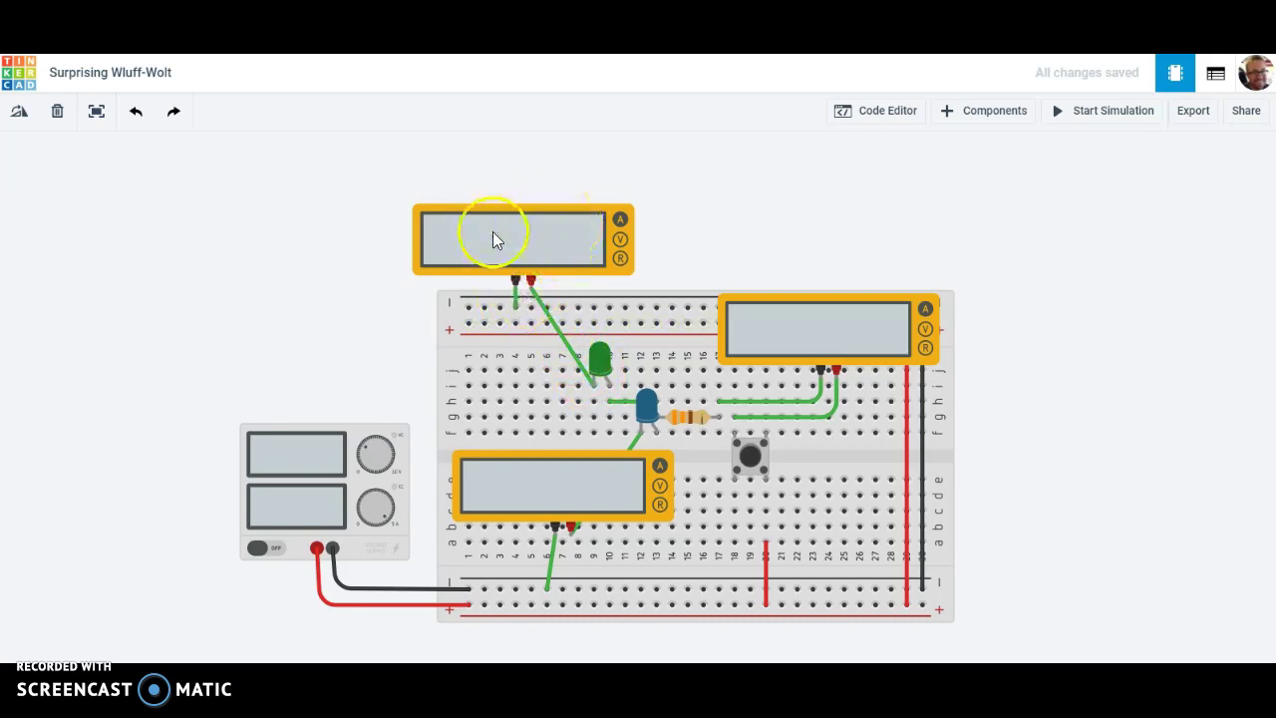